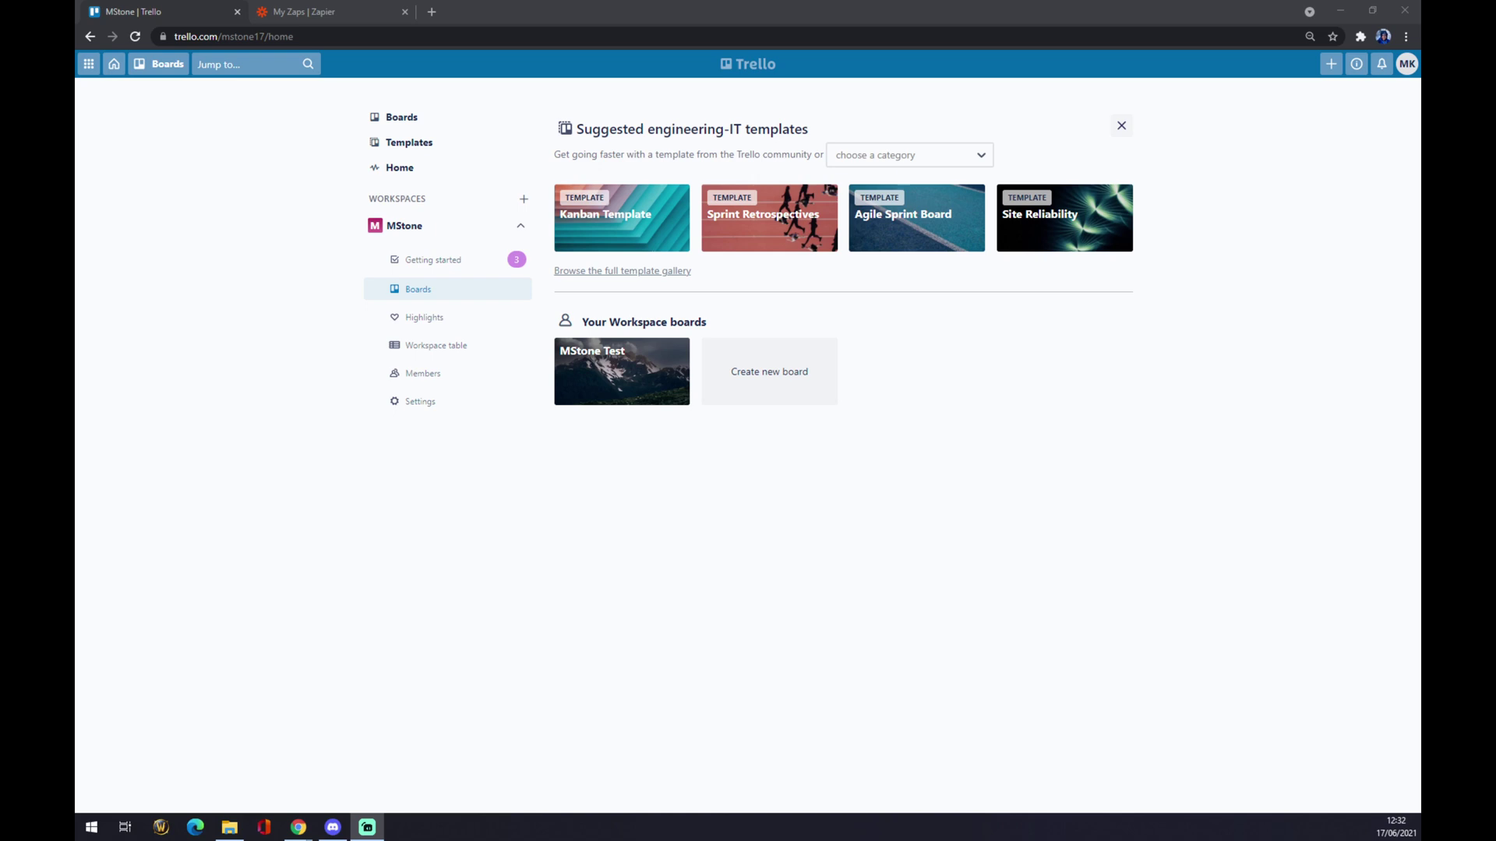
# Open the MStone Test board from the Trello workspace boards page.
pyautogui.click(601, 387)
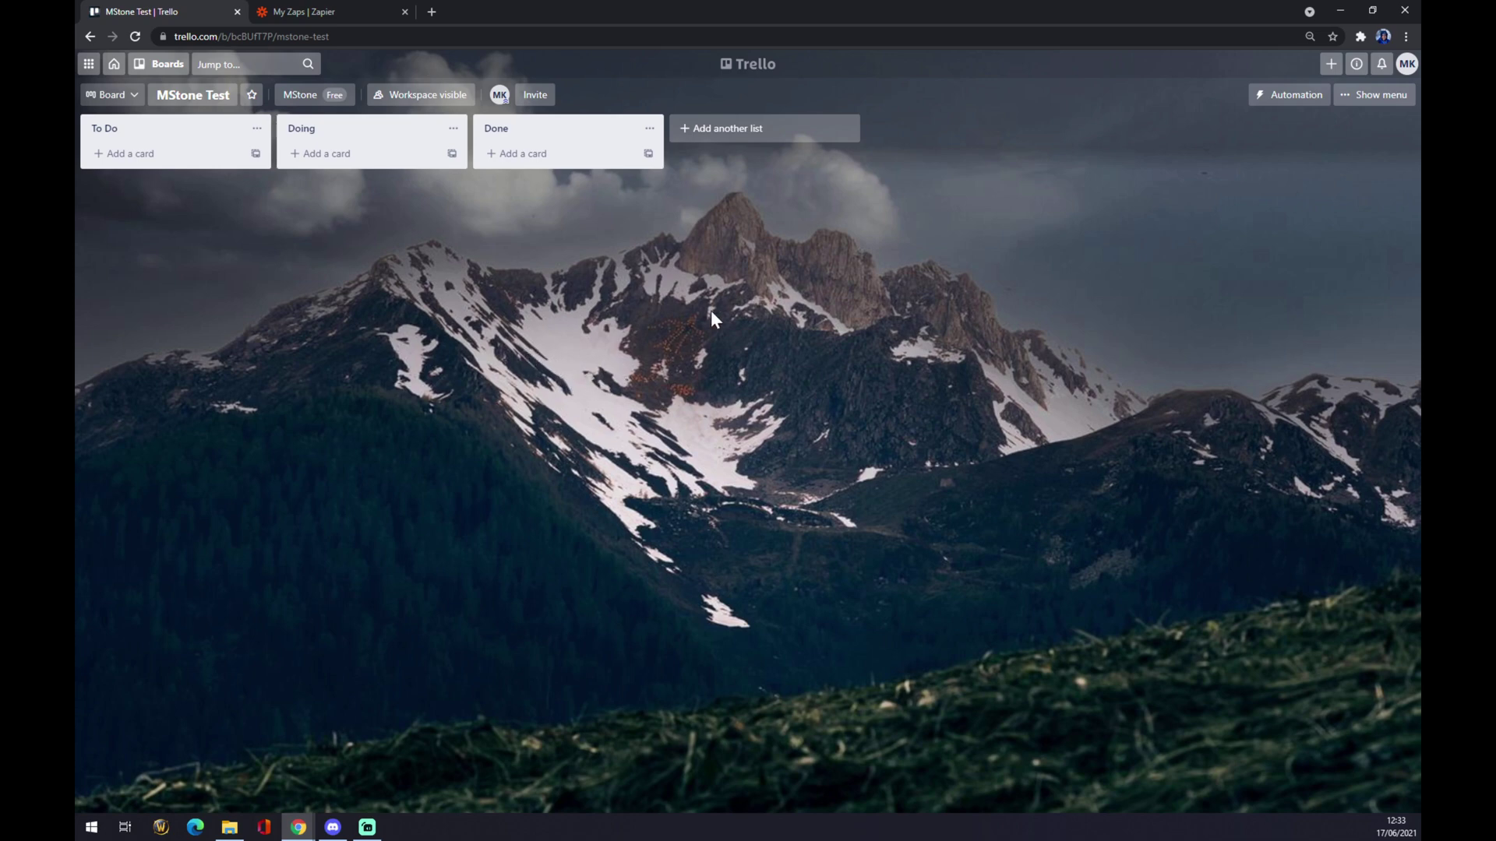
# Search the board's Power-Ups catalogue for discord, finding no results.
pyautogui.click(1370, 99)
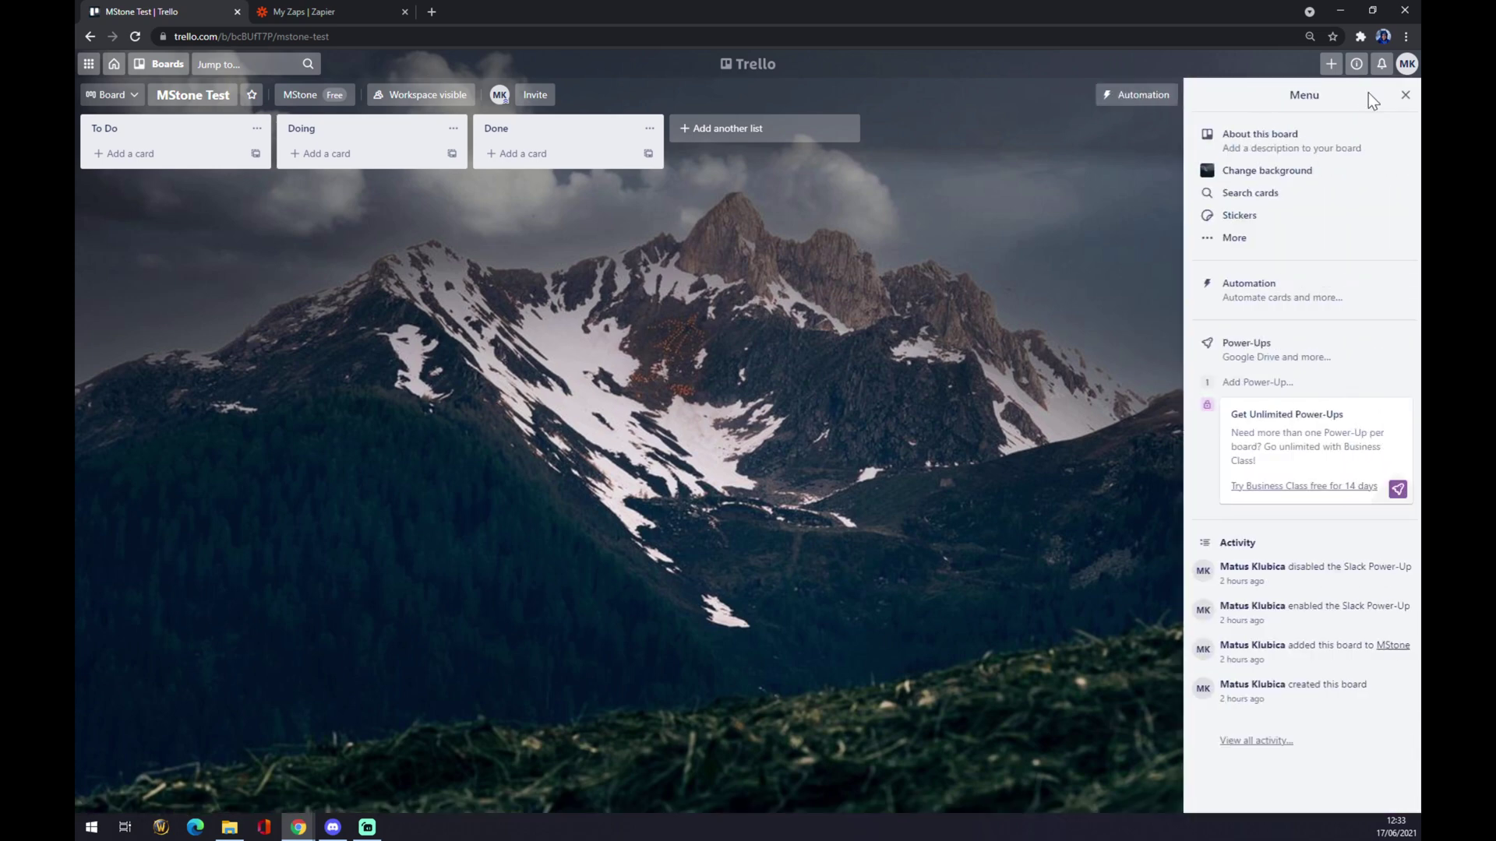
pyautogui.click(1273, 353)
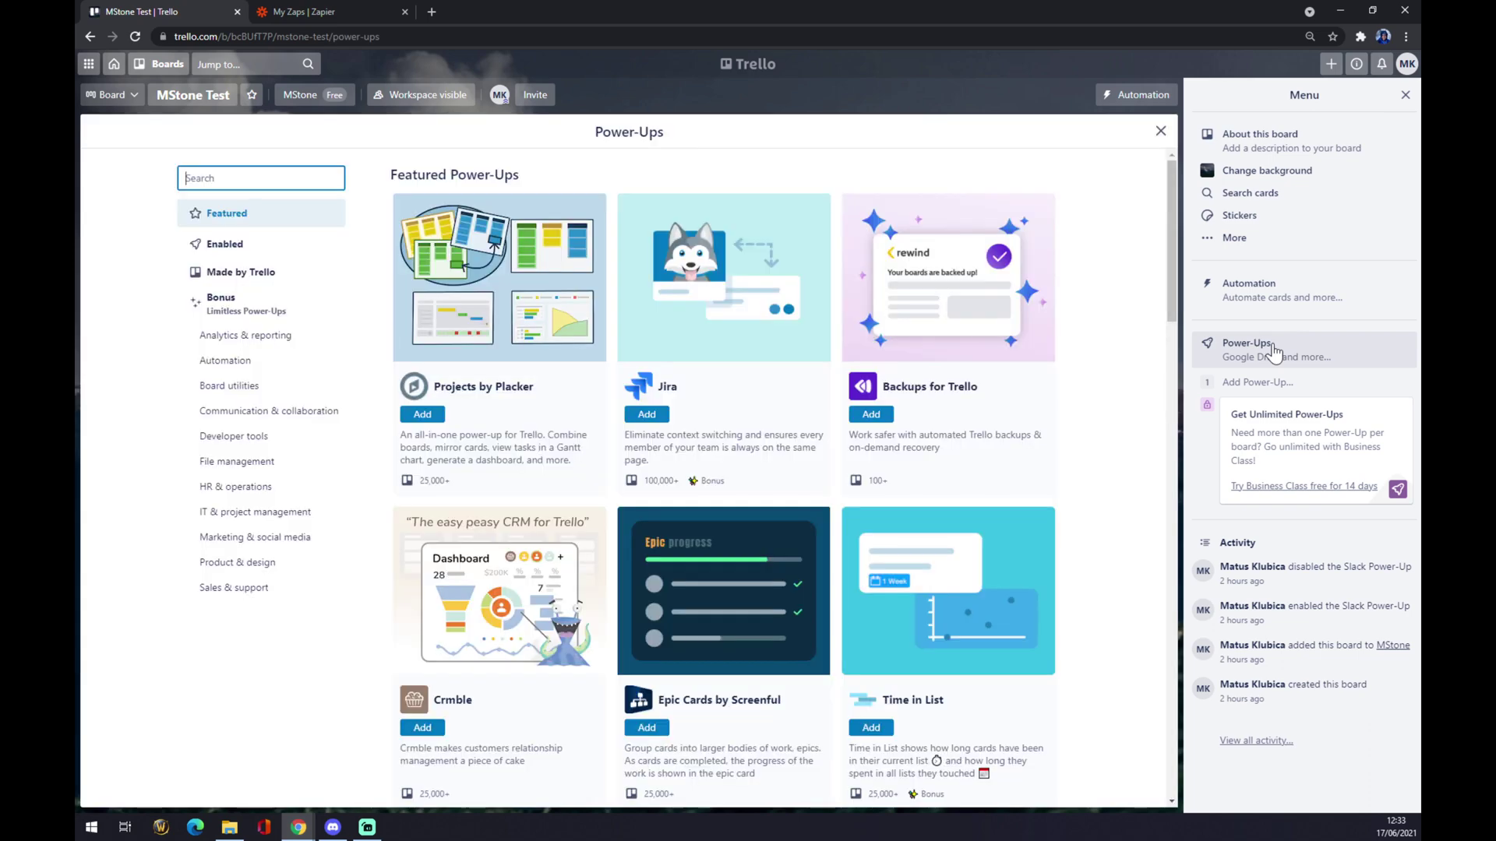
pyautogui.click(1400, 98)
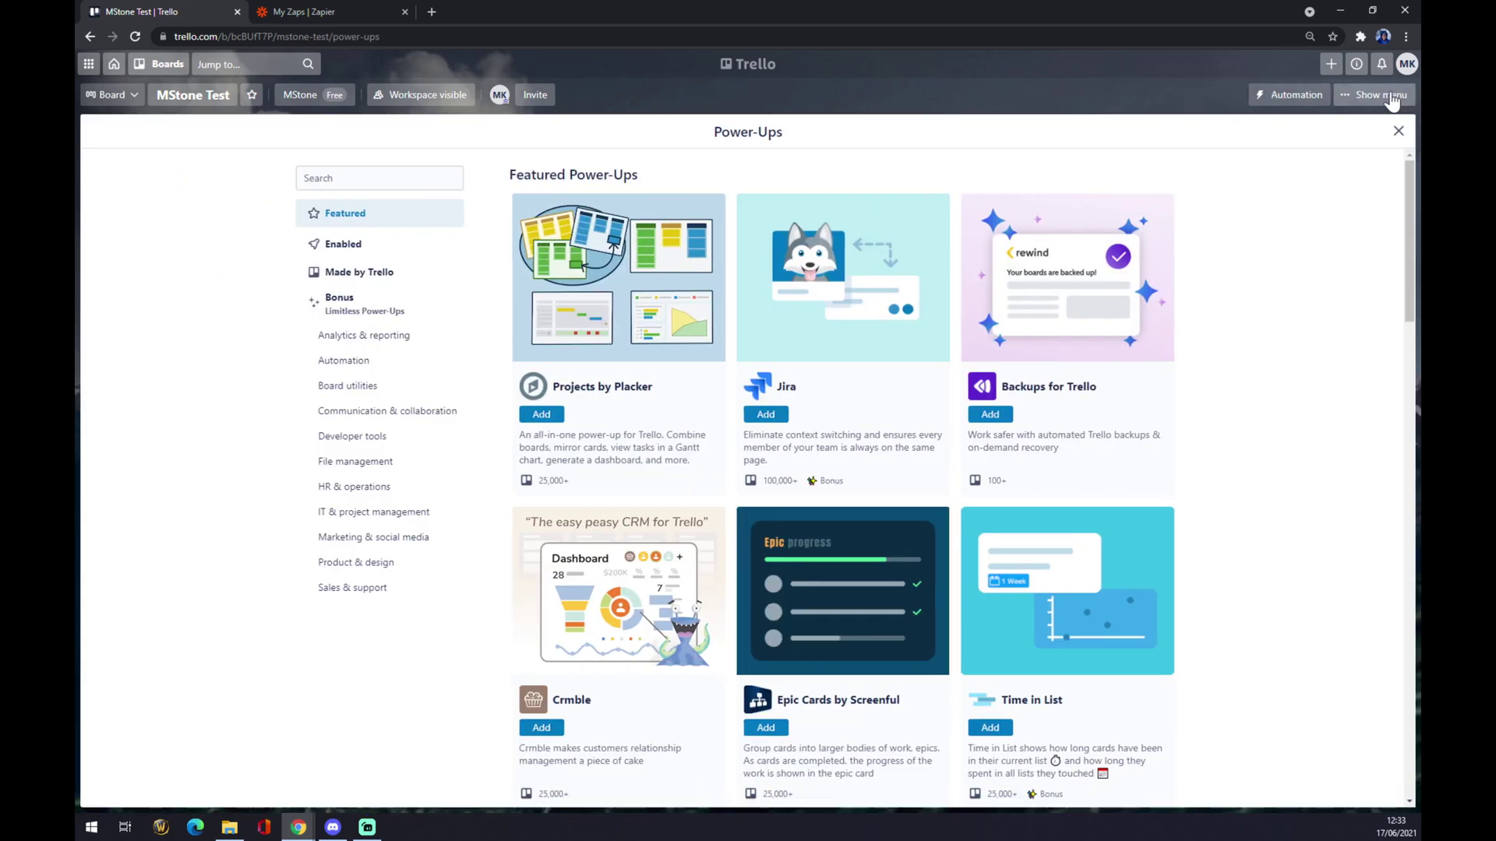
pyautogui.click(451, 177)
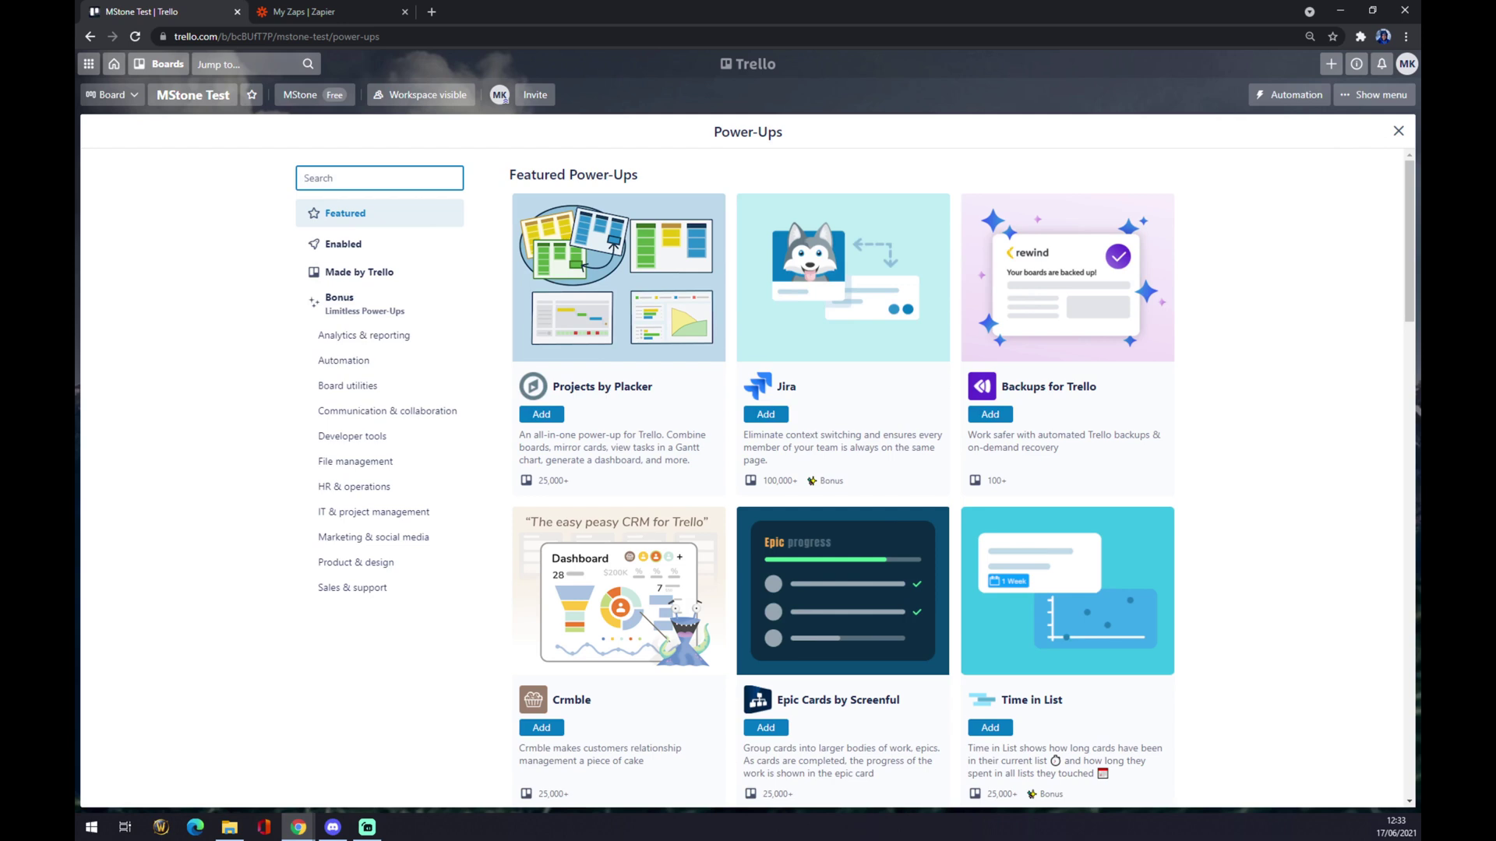
pyautogui.write('discord')
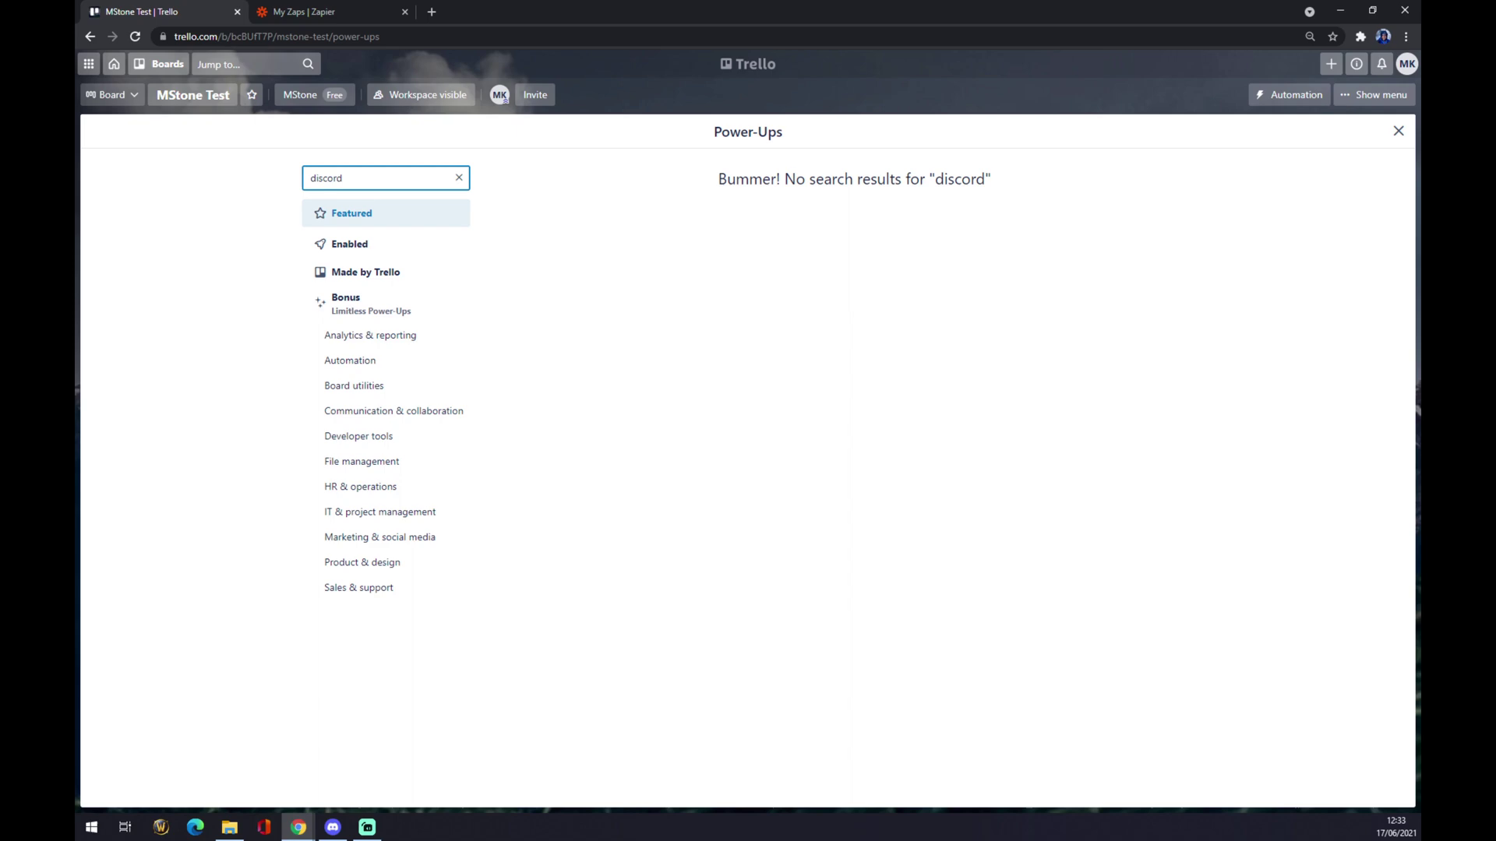
# Switch to Zapier and go to the dashboard's Welcome page with recommended workflows.
pyautogui.click(325, 11)
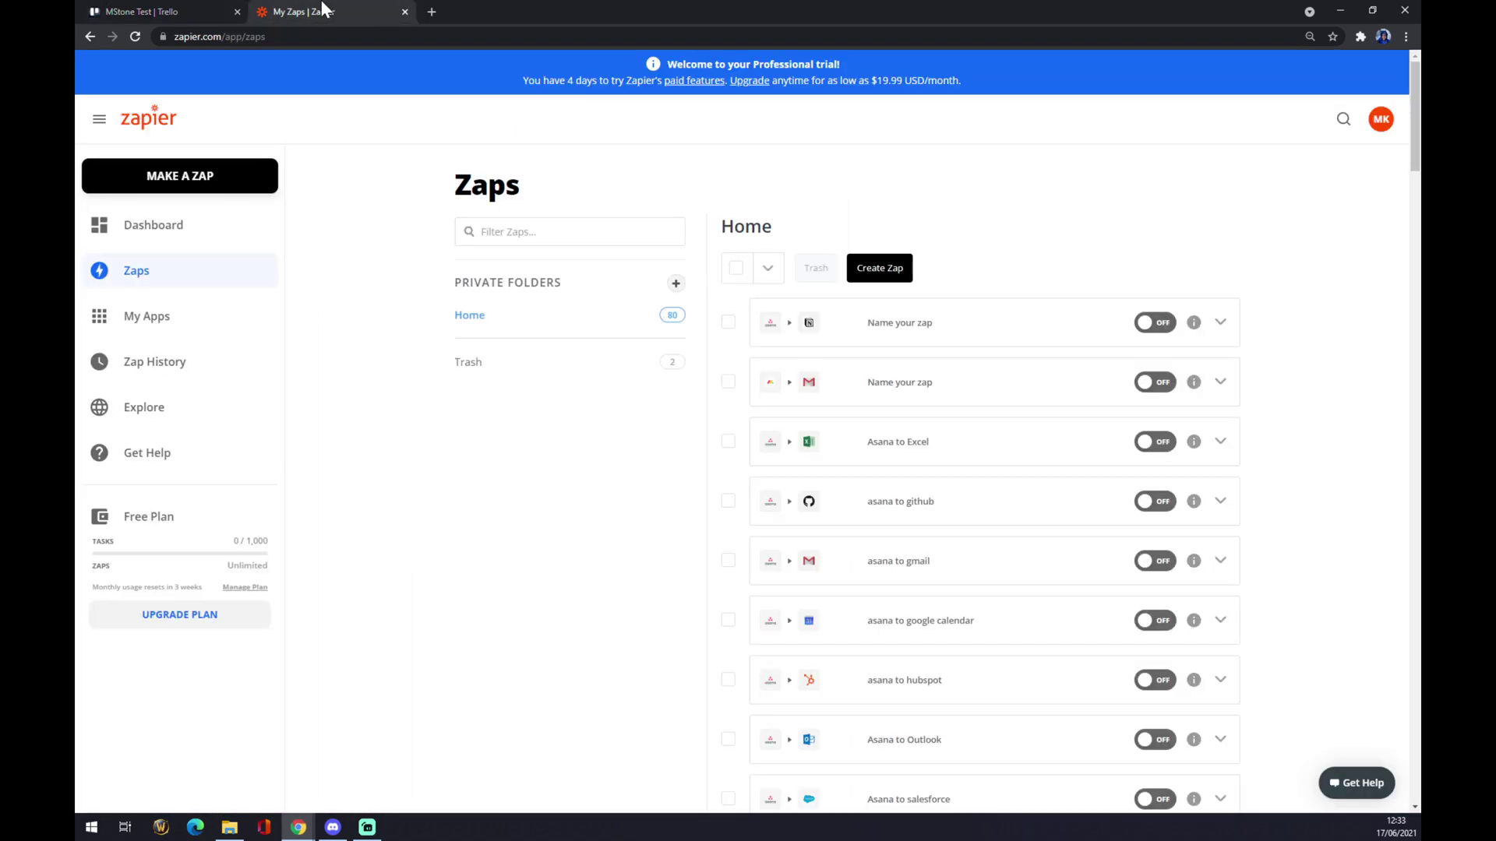
pyautogui.click(142, 228)
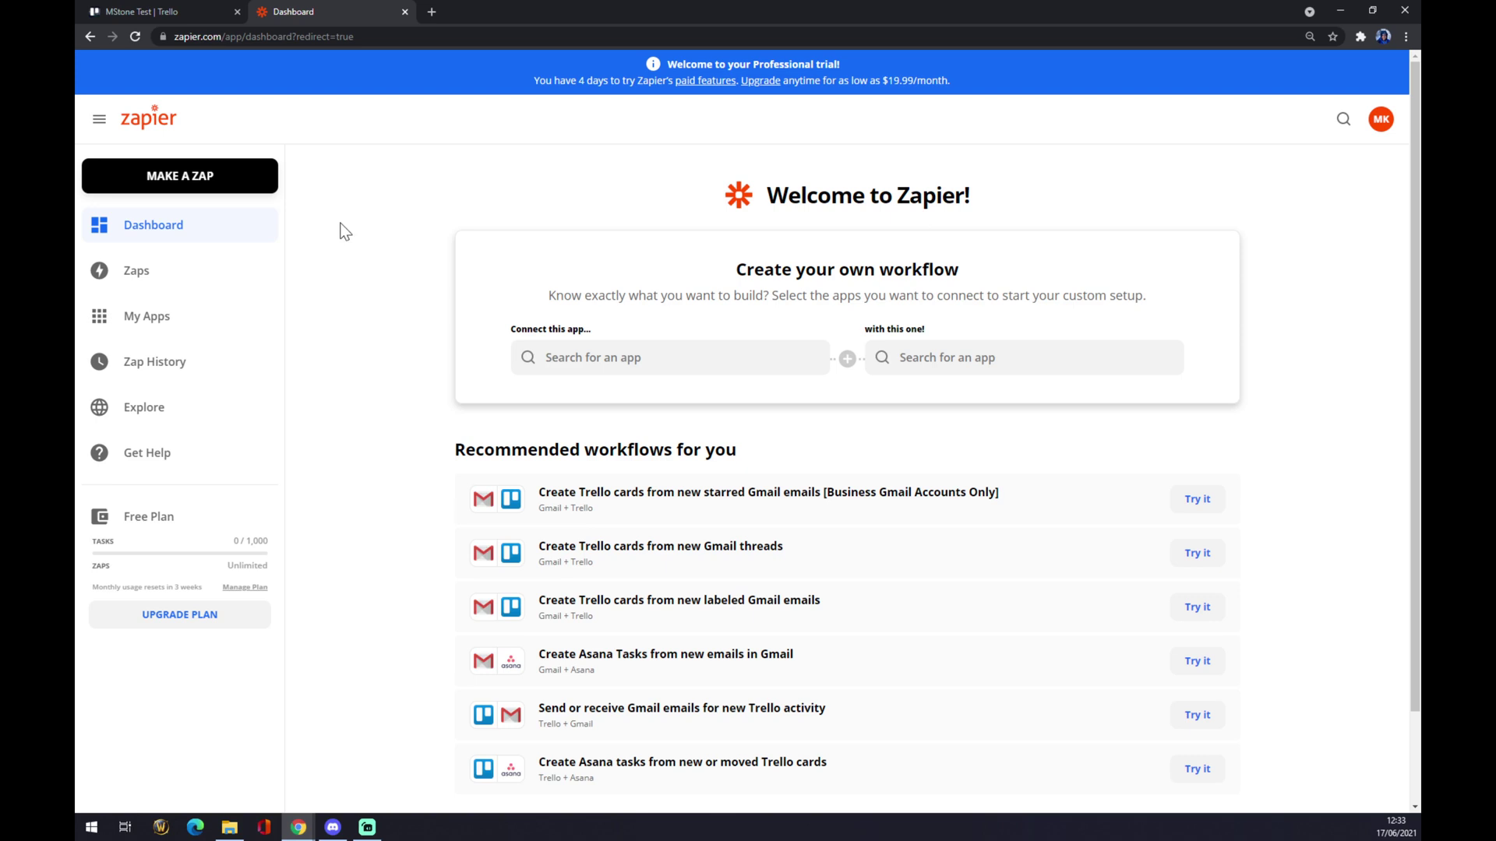
pyautogui.click(198, 232)
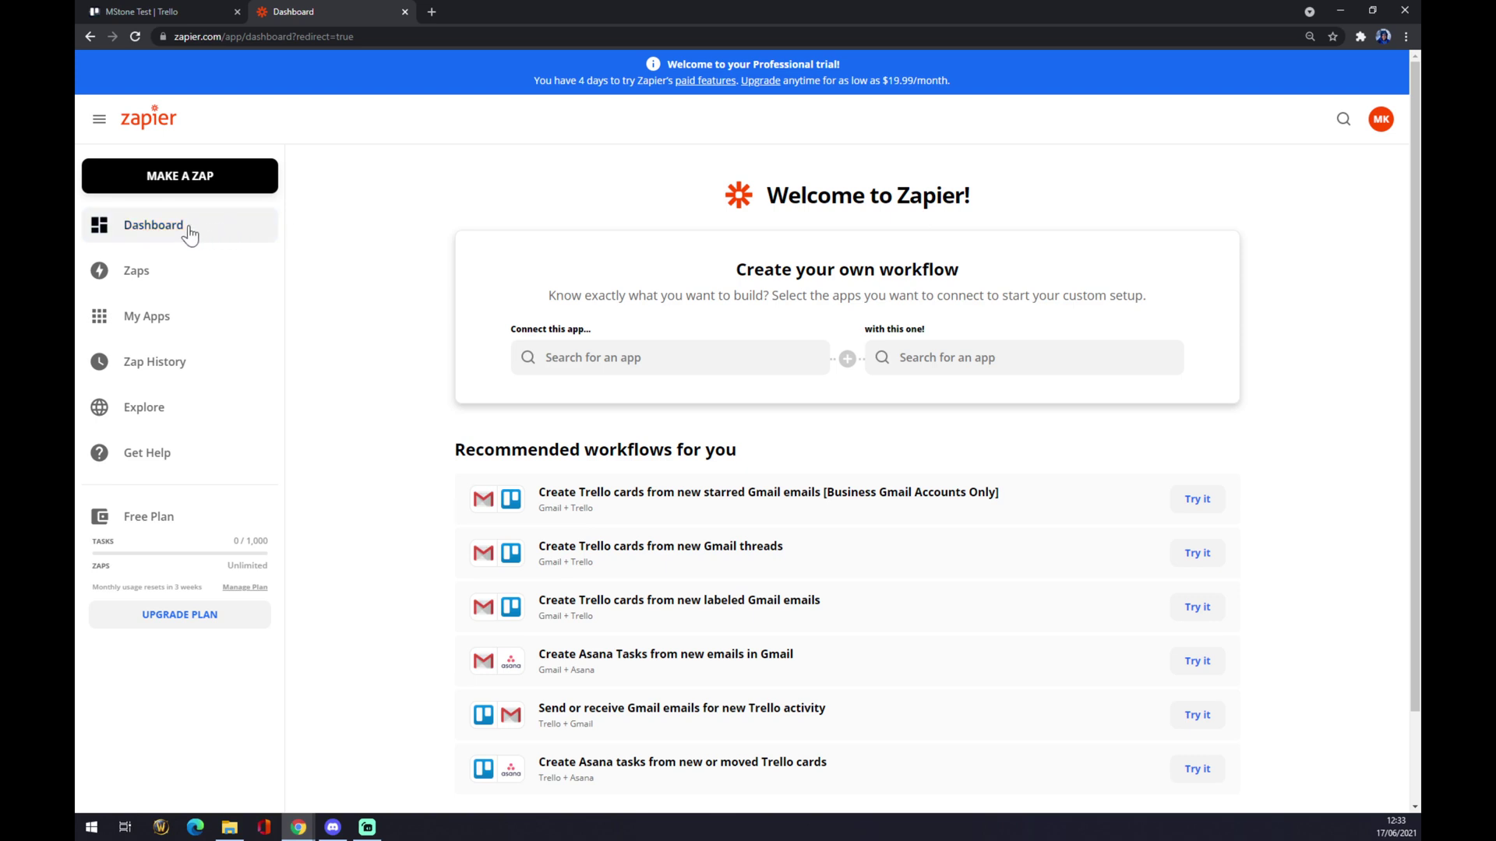
# Start a new zap named 'trello to discord' and begin choosing its trigger app.
pyautogui.click(143, 190)
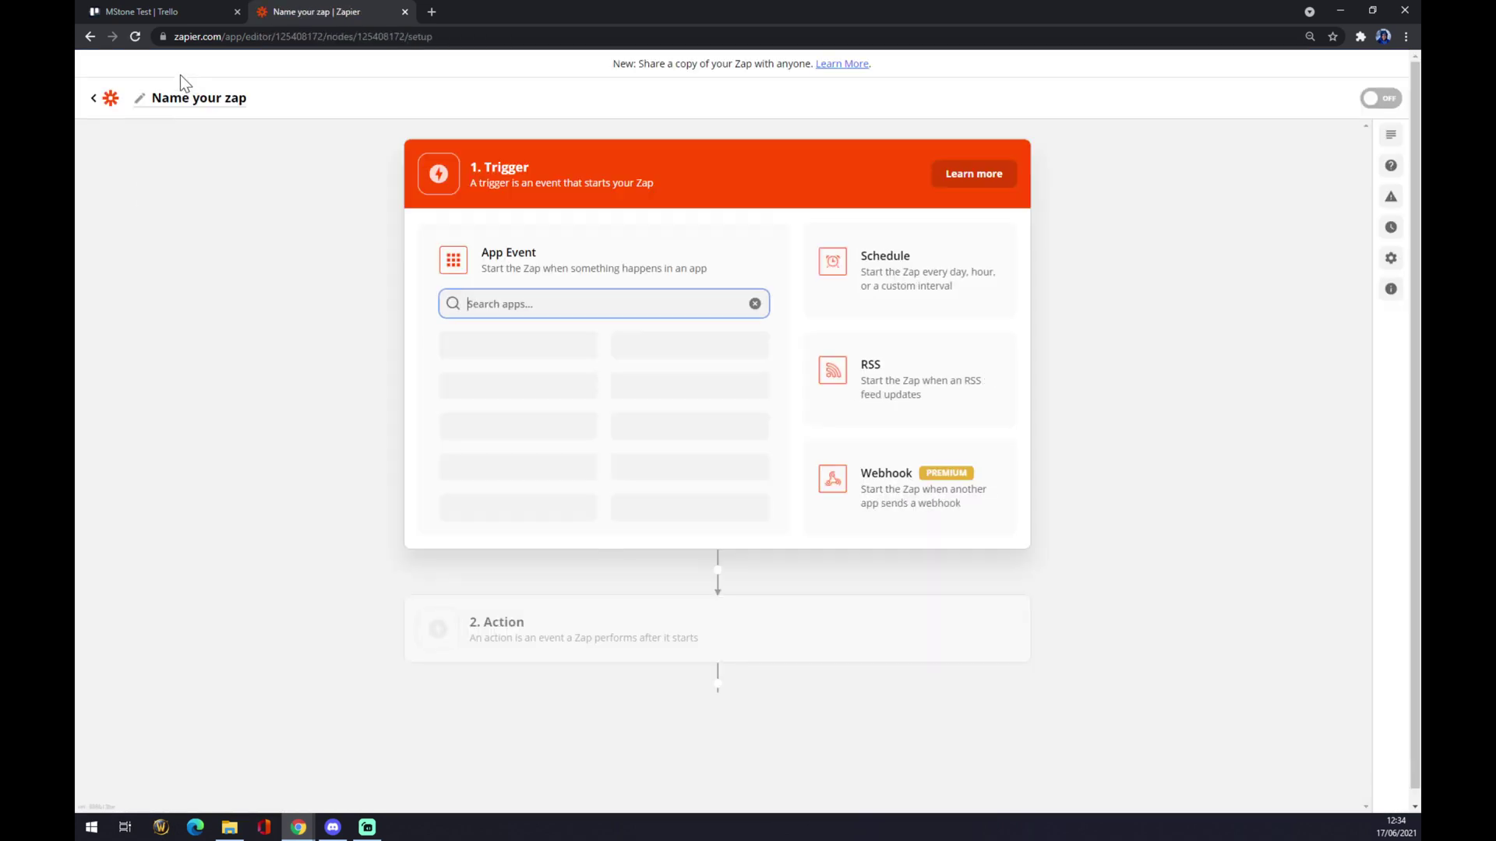
pyautogui.click(181, 103)
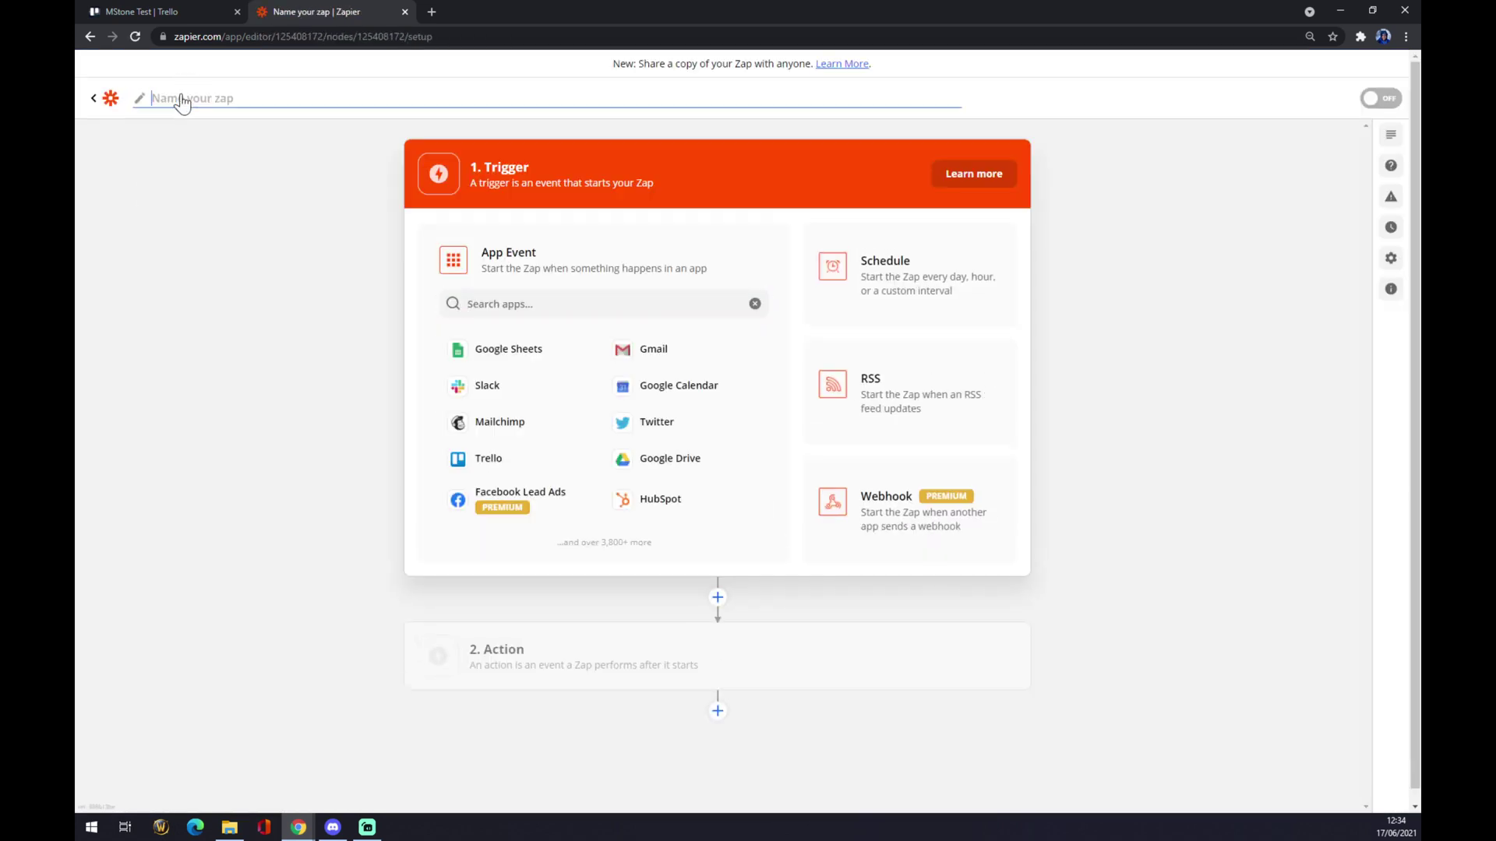
pyautogui.write('trel')
pyautogui.write('lo to d')
pyautogui.write('iscord')
pyautogui.press('Return')
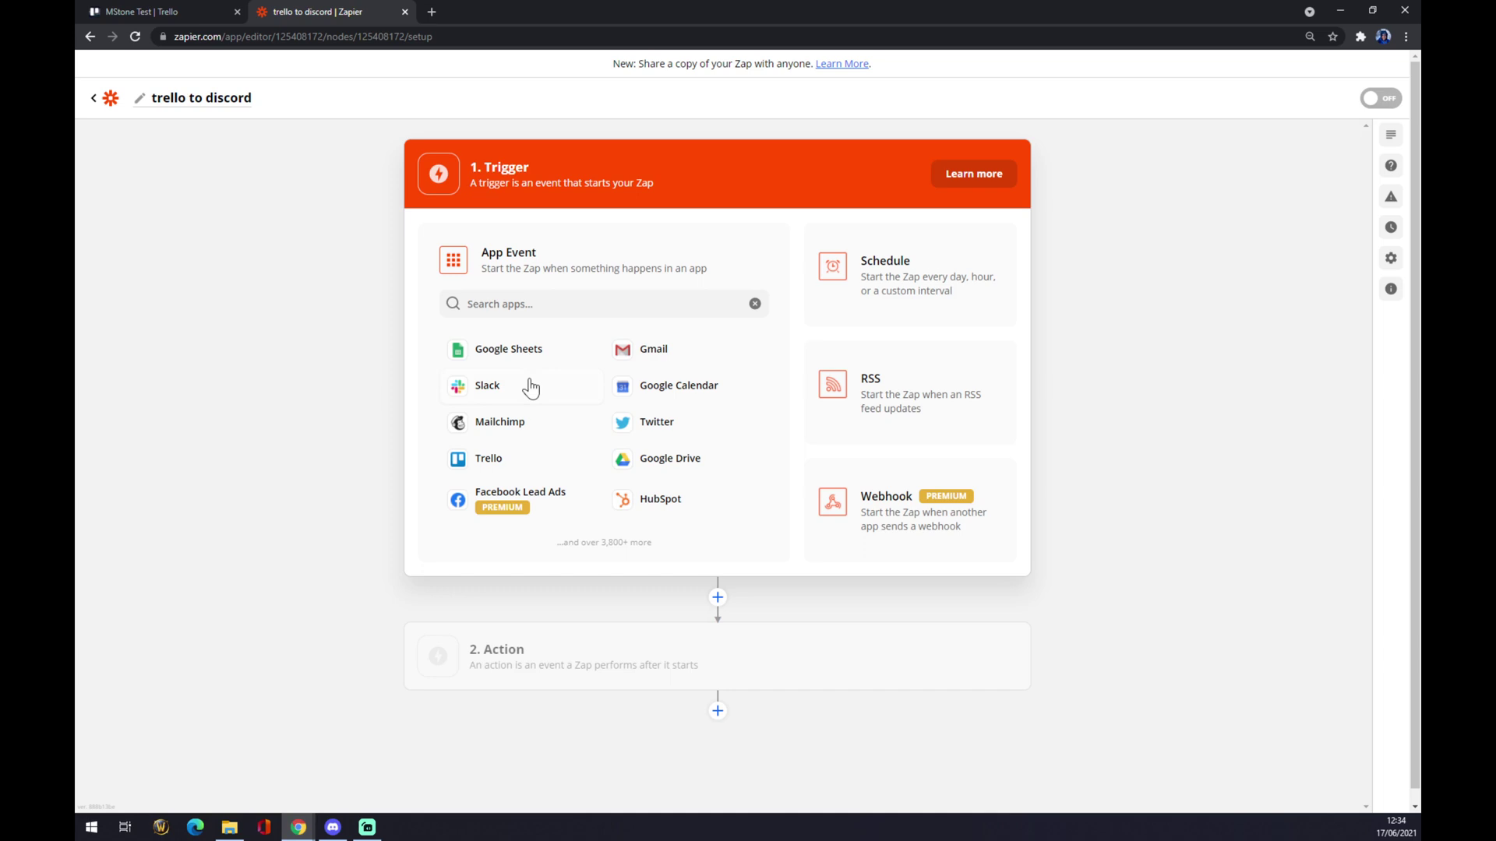
pyautogui.click(527, 305)
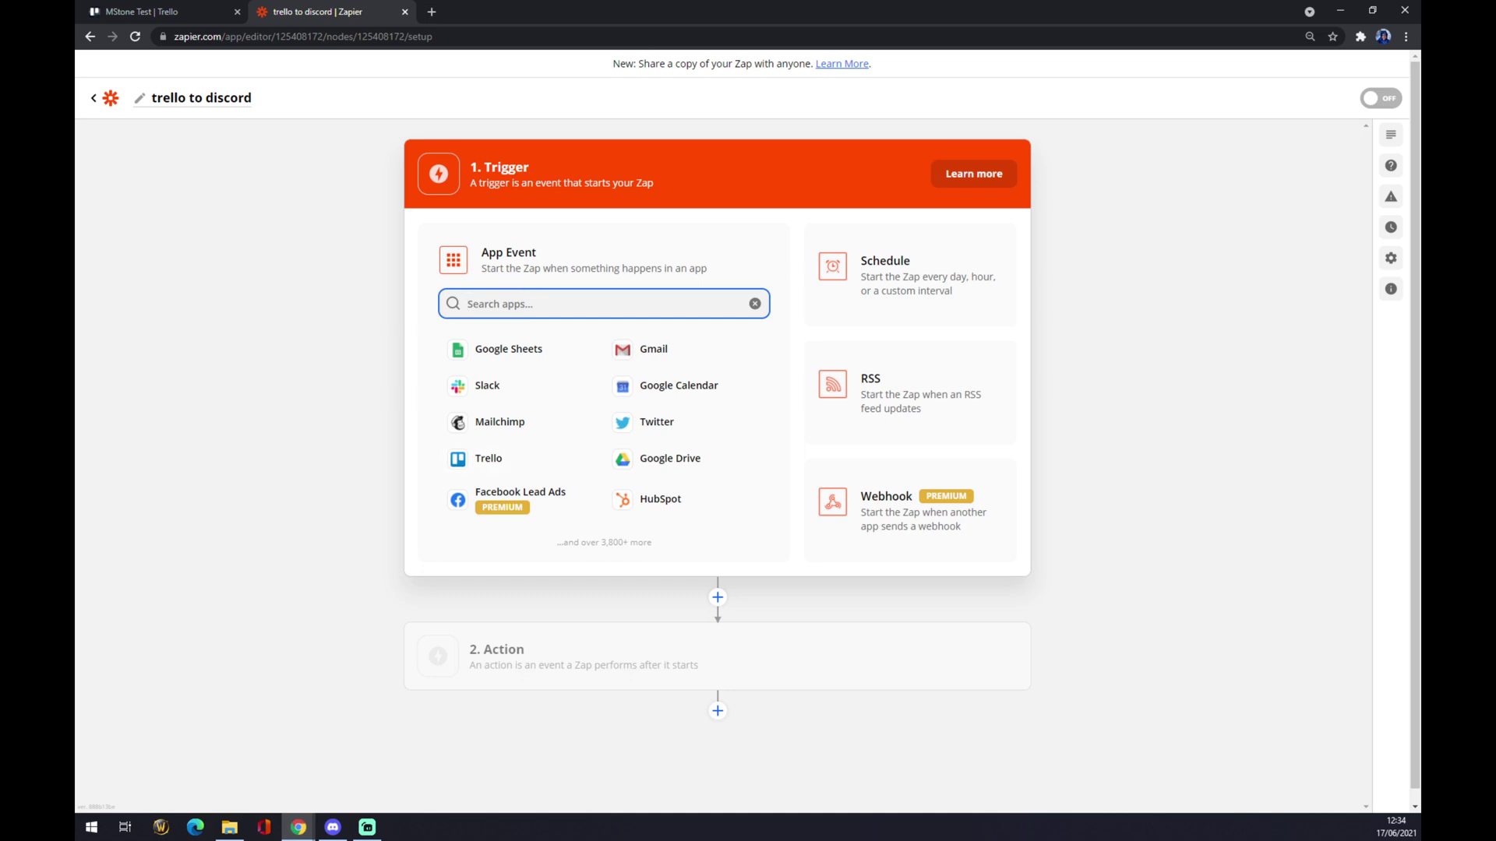
pyautogui.write('trello')
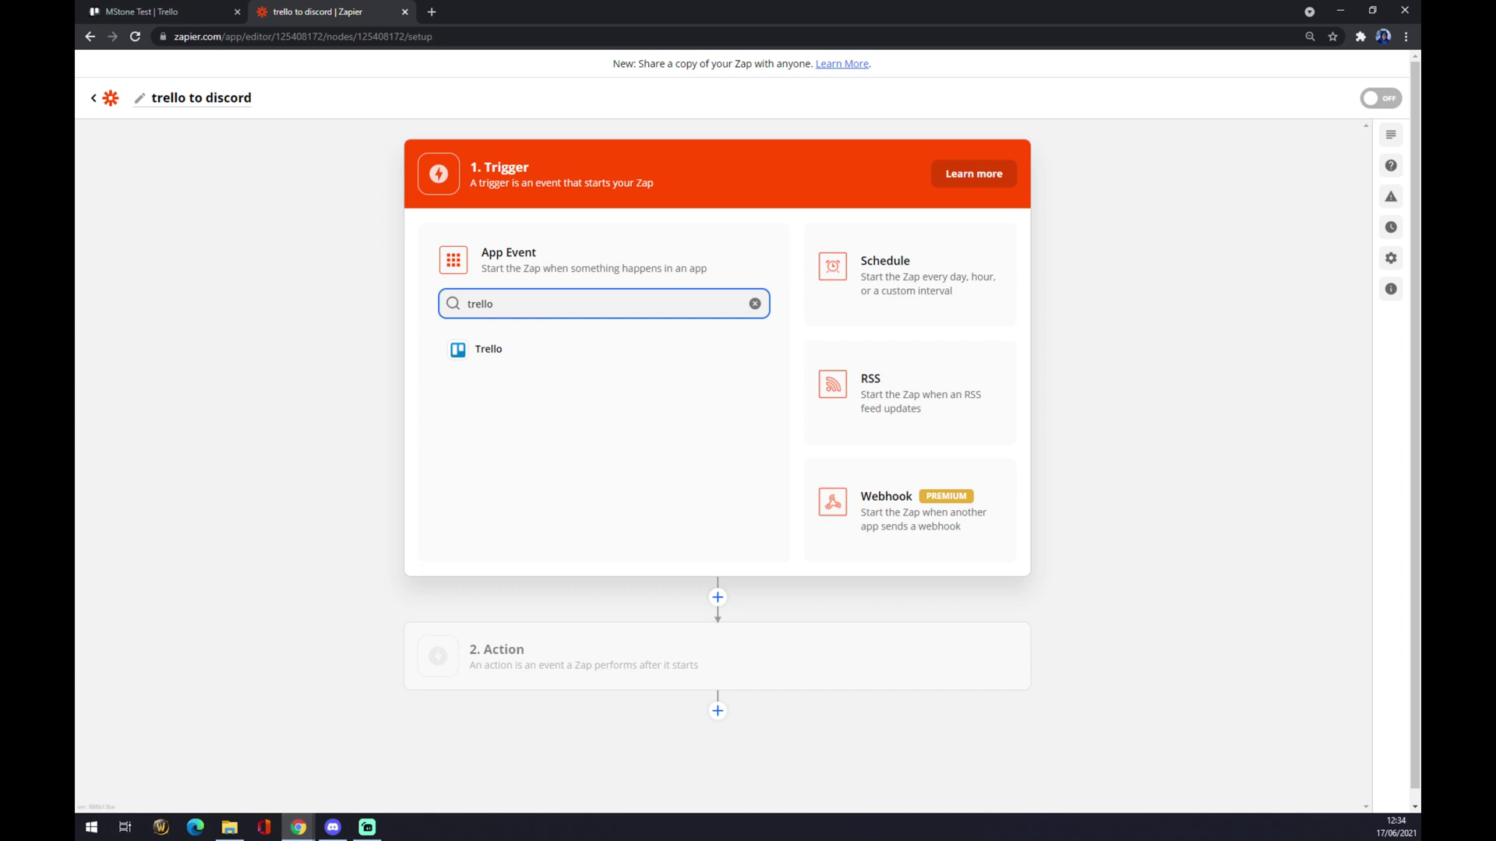
# Make Trello New Activity the trigger event and pick the connected Trello account.
pyautogui.click(479, 353)
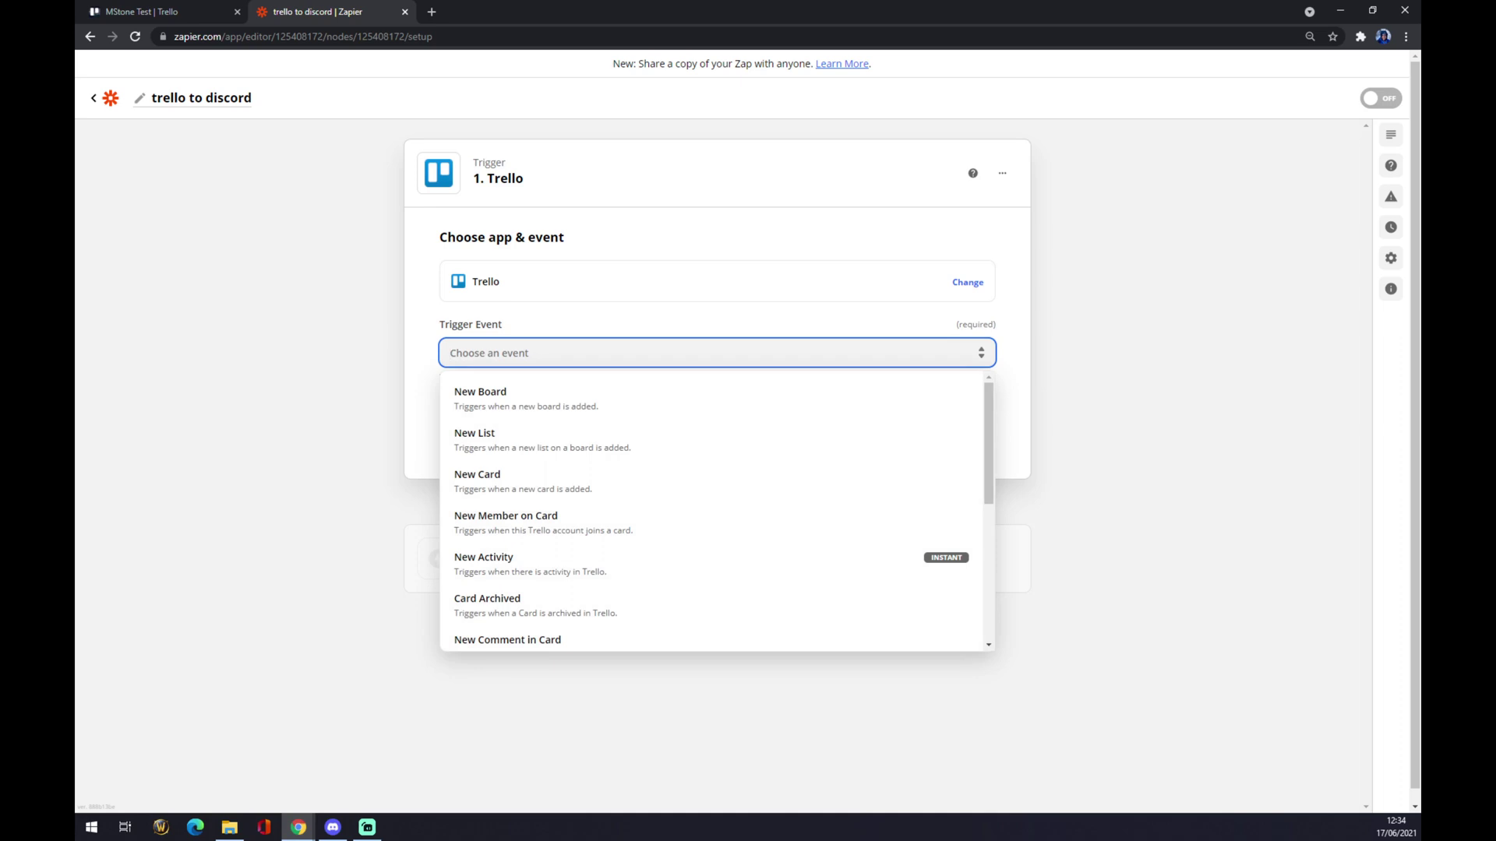
pyautogui.click(533, 564)
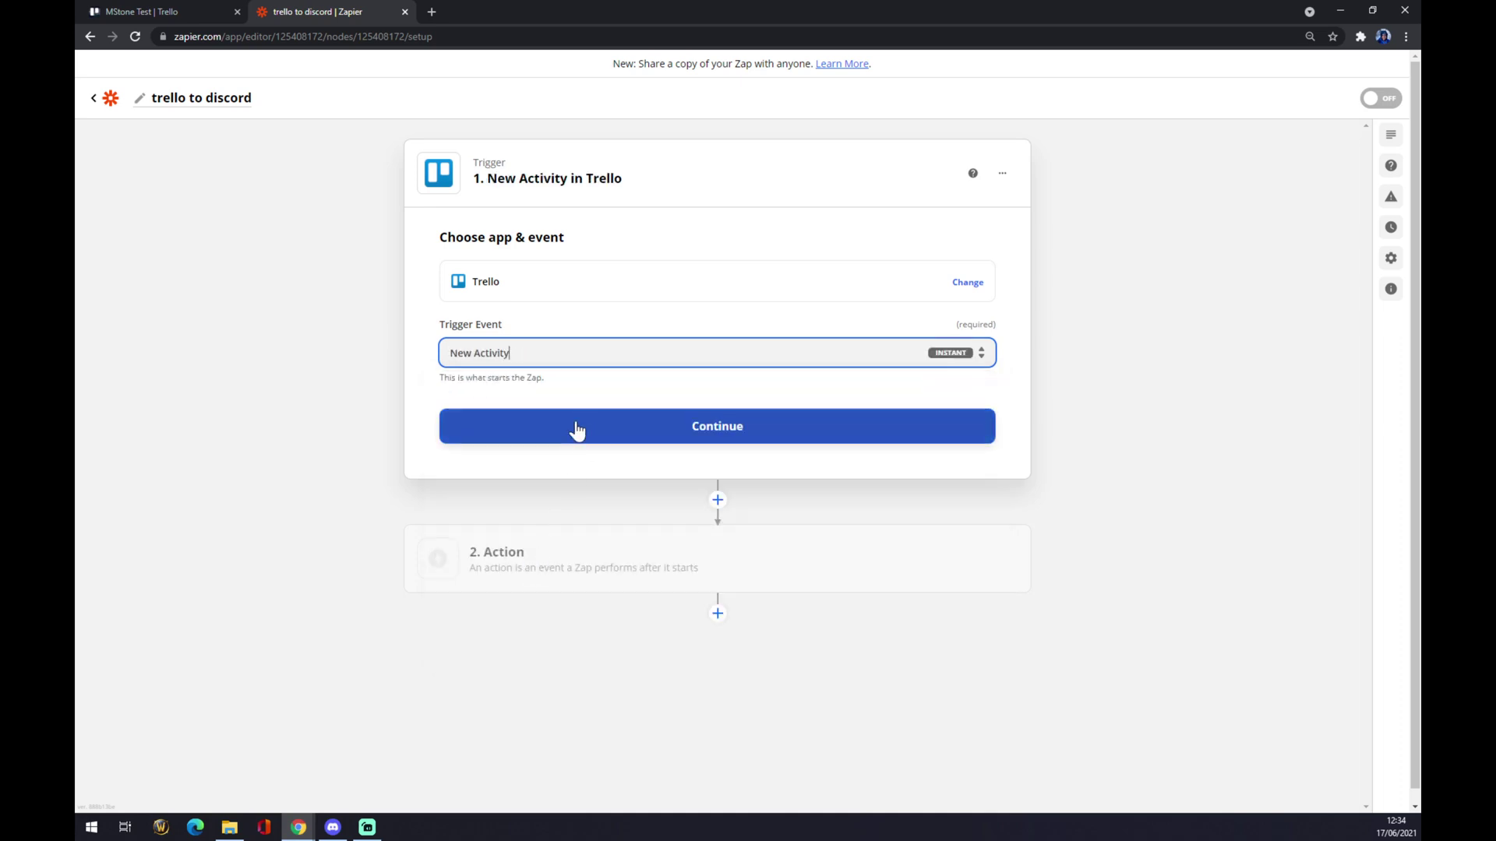
pyautogui.click(577, 432)
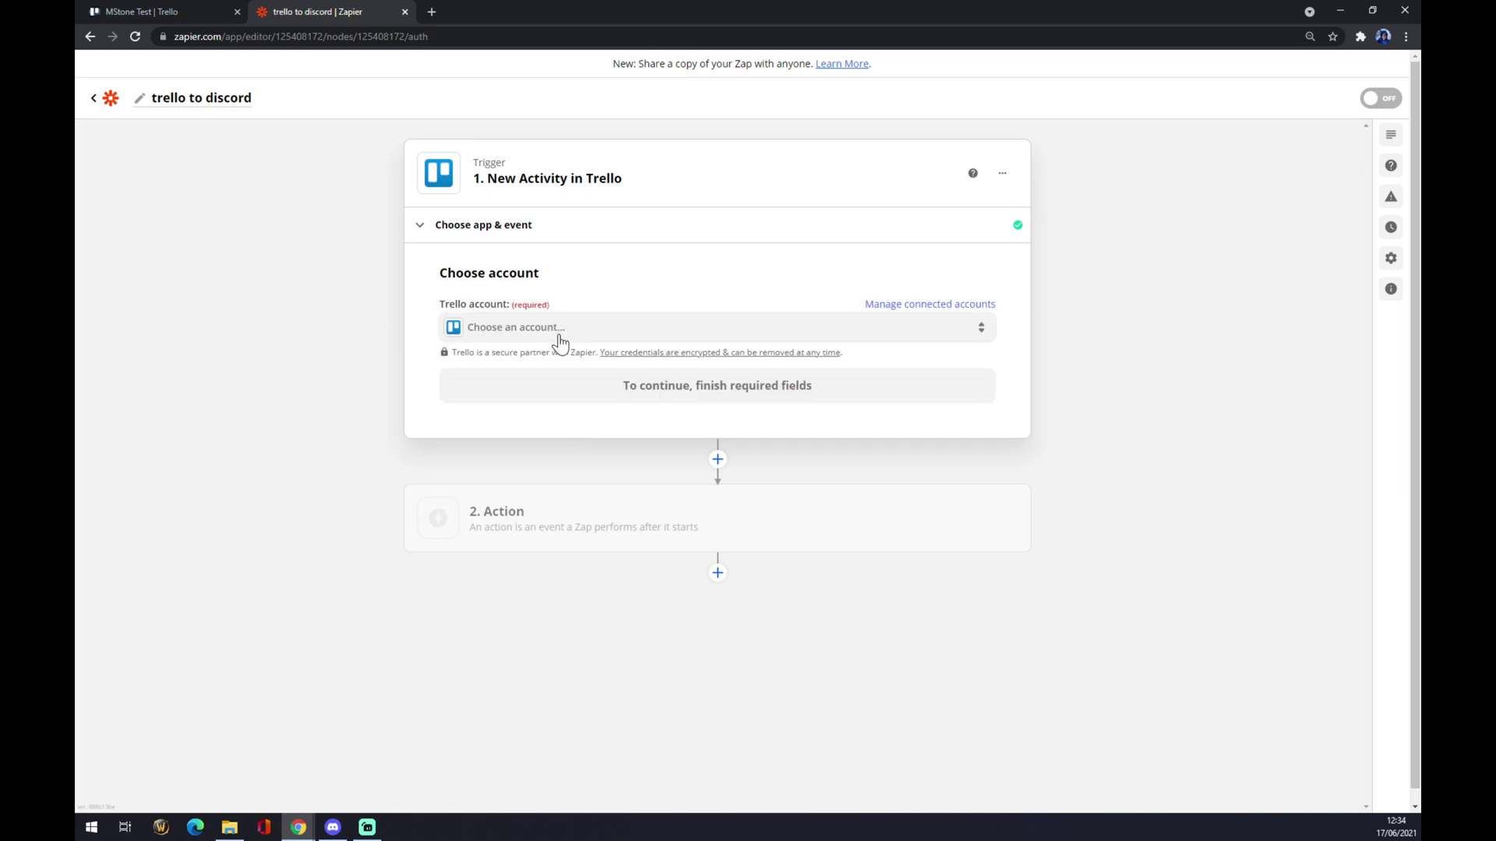
pyautogui.click(559, 337)
pyautogui.click(526, 447)
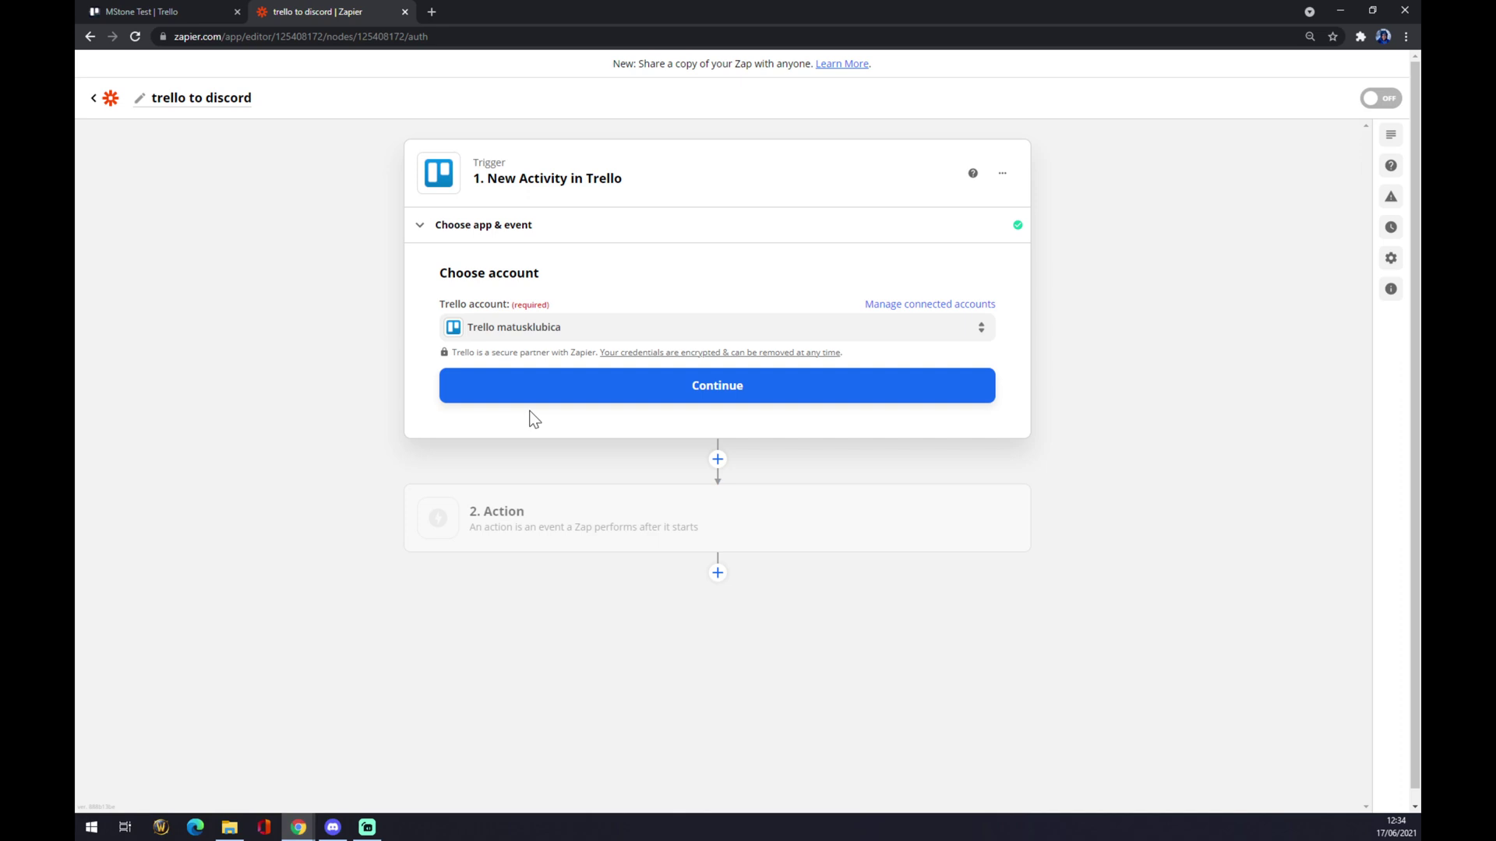
# Limit the trigger to the MStone Test board and move on to the Action step.
pyautogui.click(593, 385)
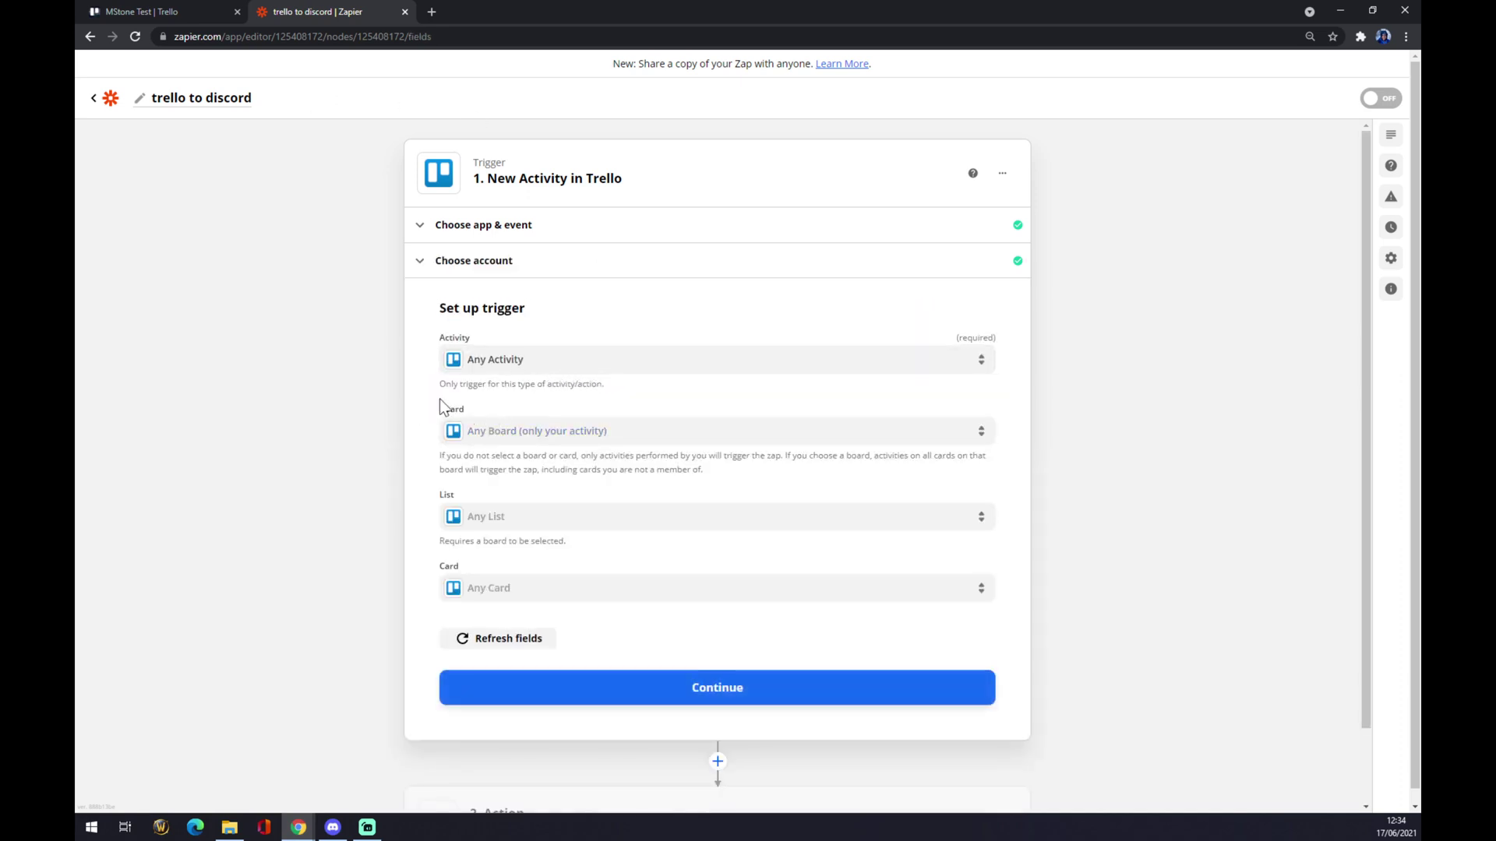
pyautogui.click(516, 435)
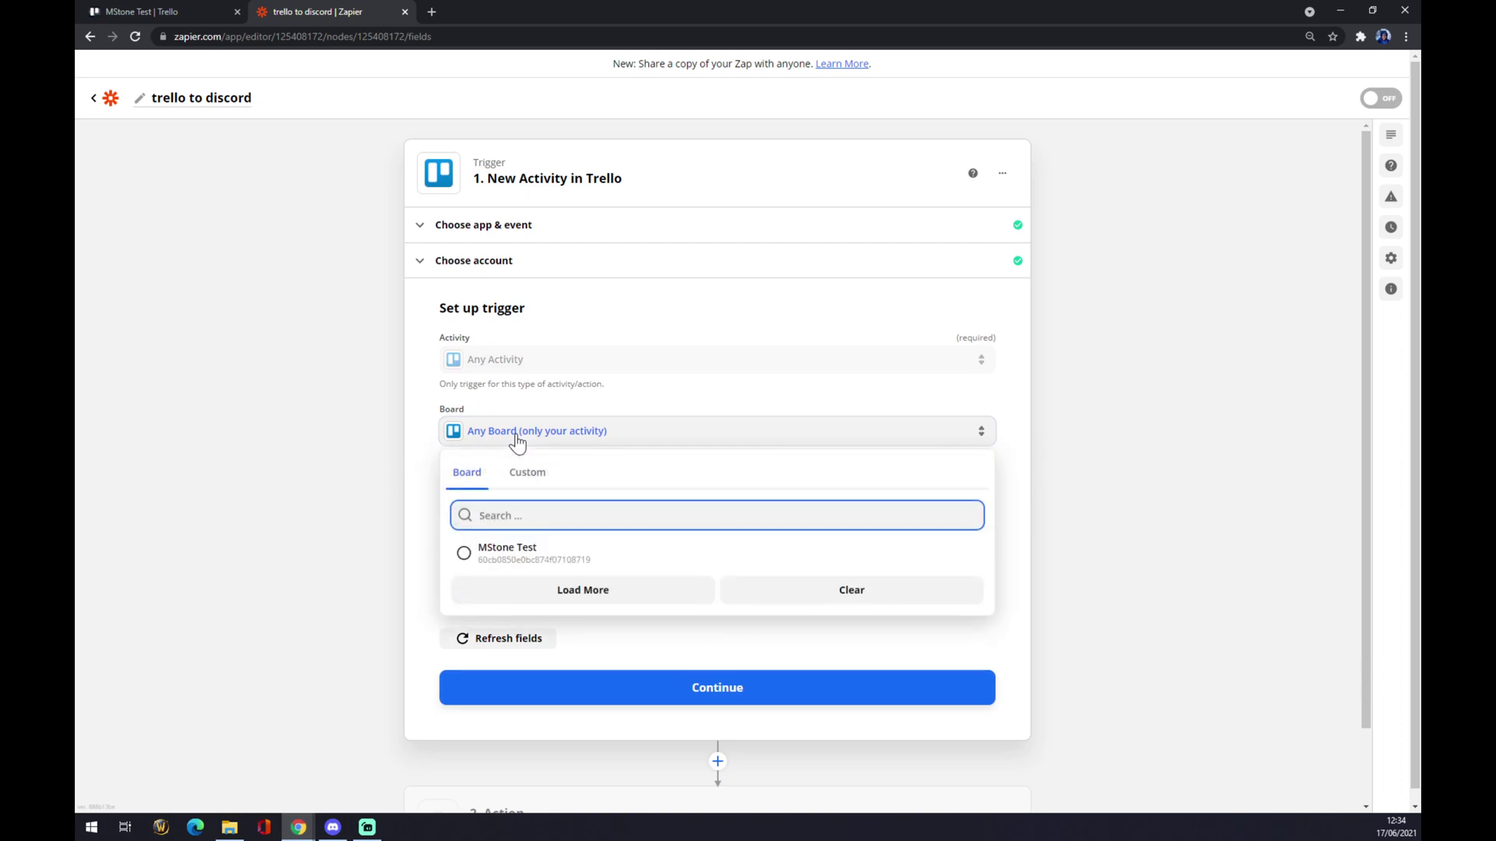
pyautogui.click(515, 556)
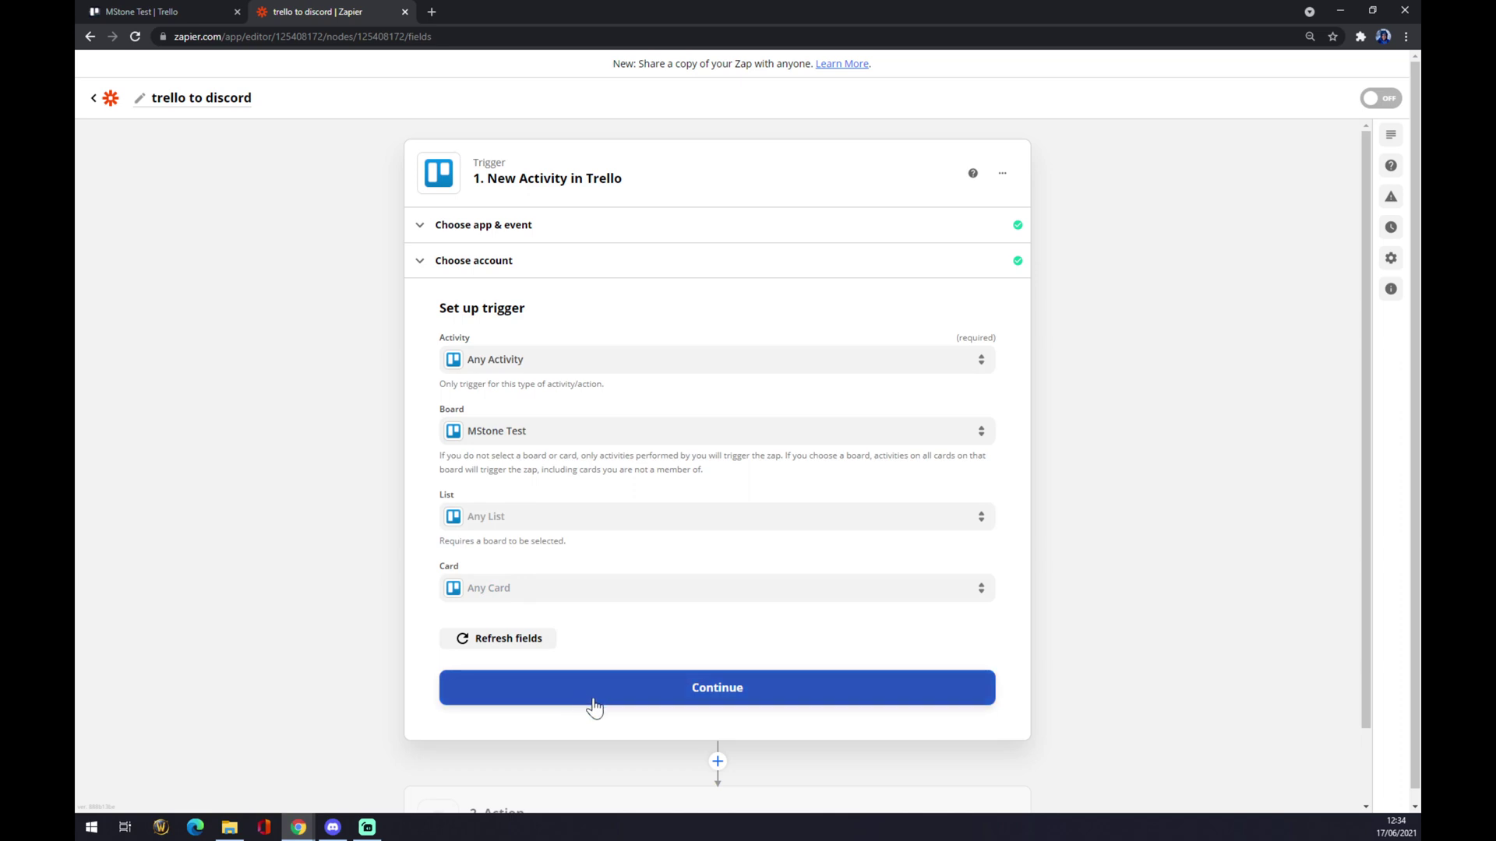
pyautogui.click(591, 703)
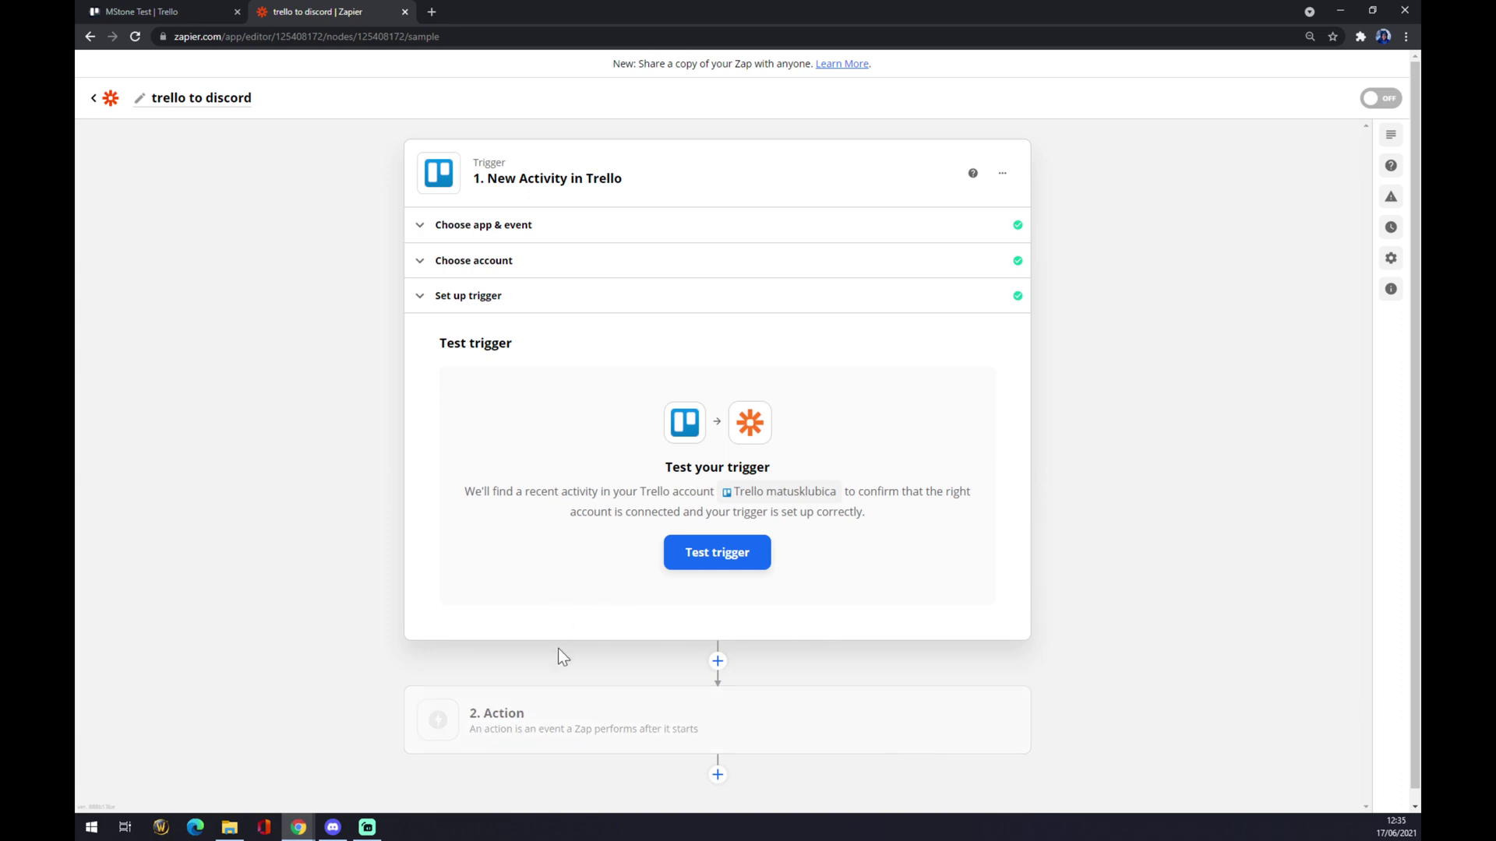
pyautogui.click(557, 731)
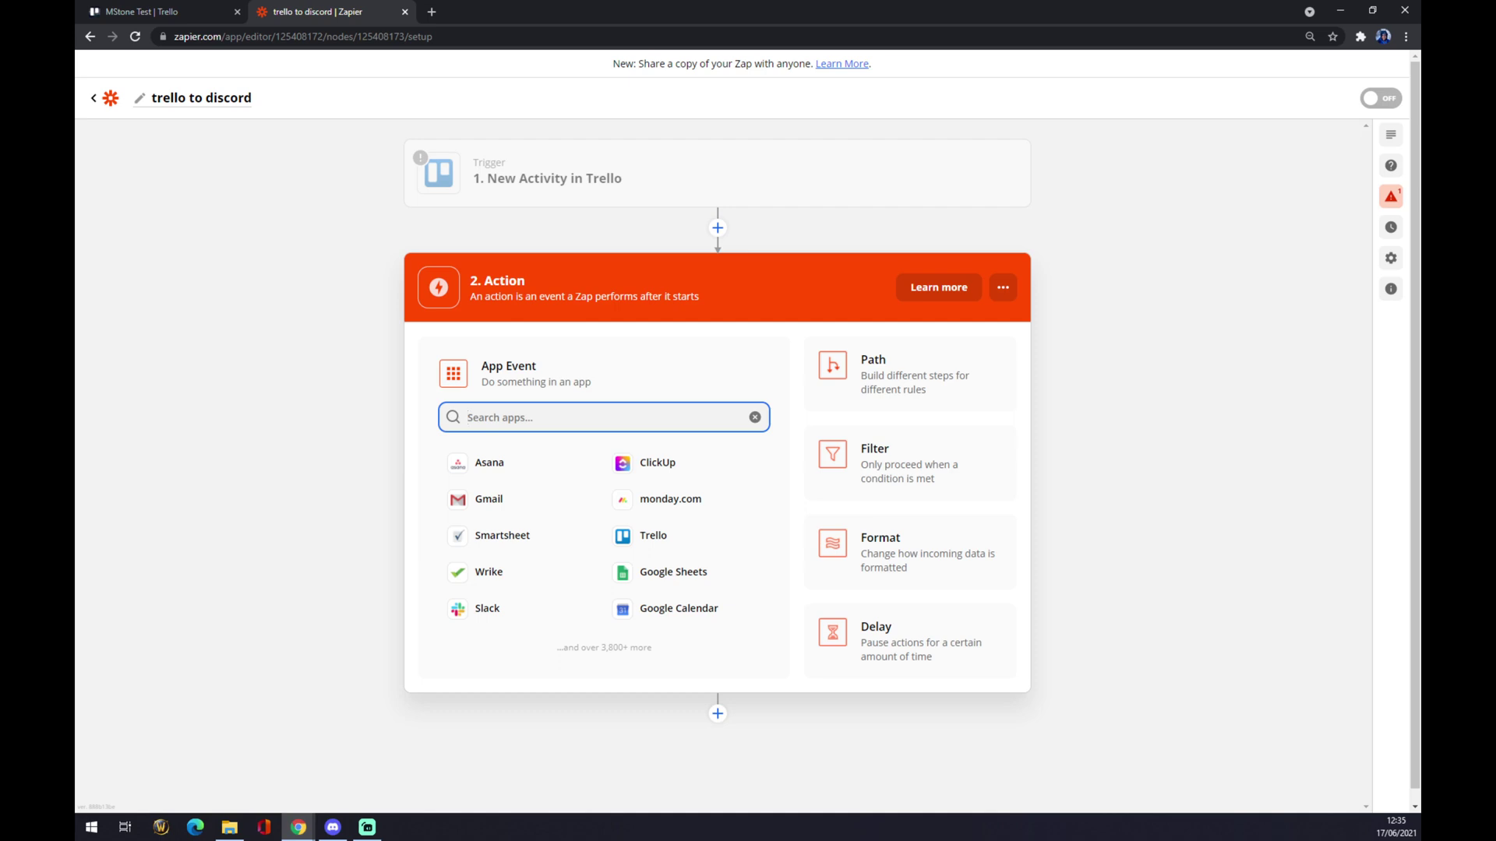
pyautogui.write('disco')
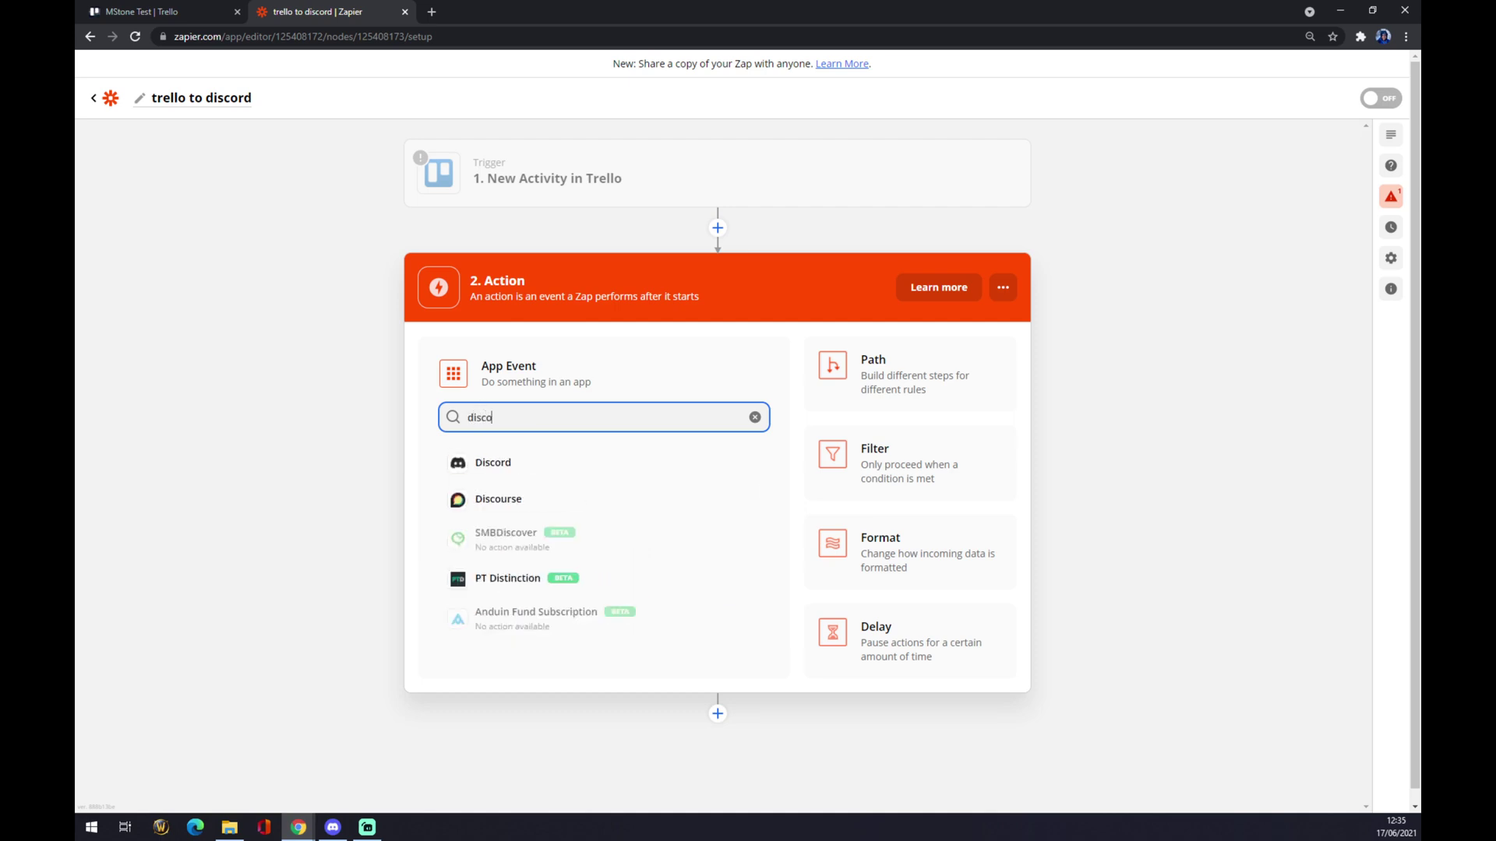
# Make Discord Send Channel Message the action event and continue to account connection.
pyautogui.click(554, 462)
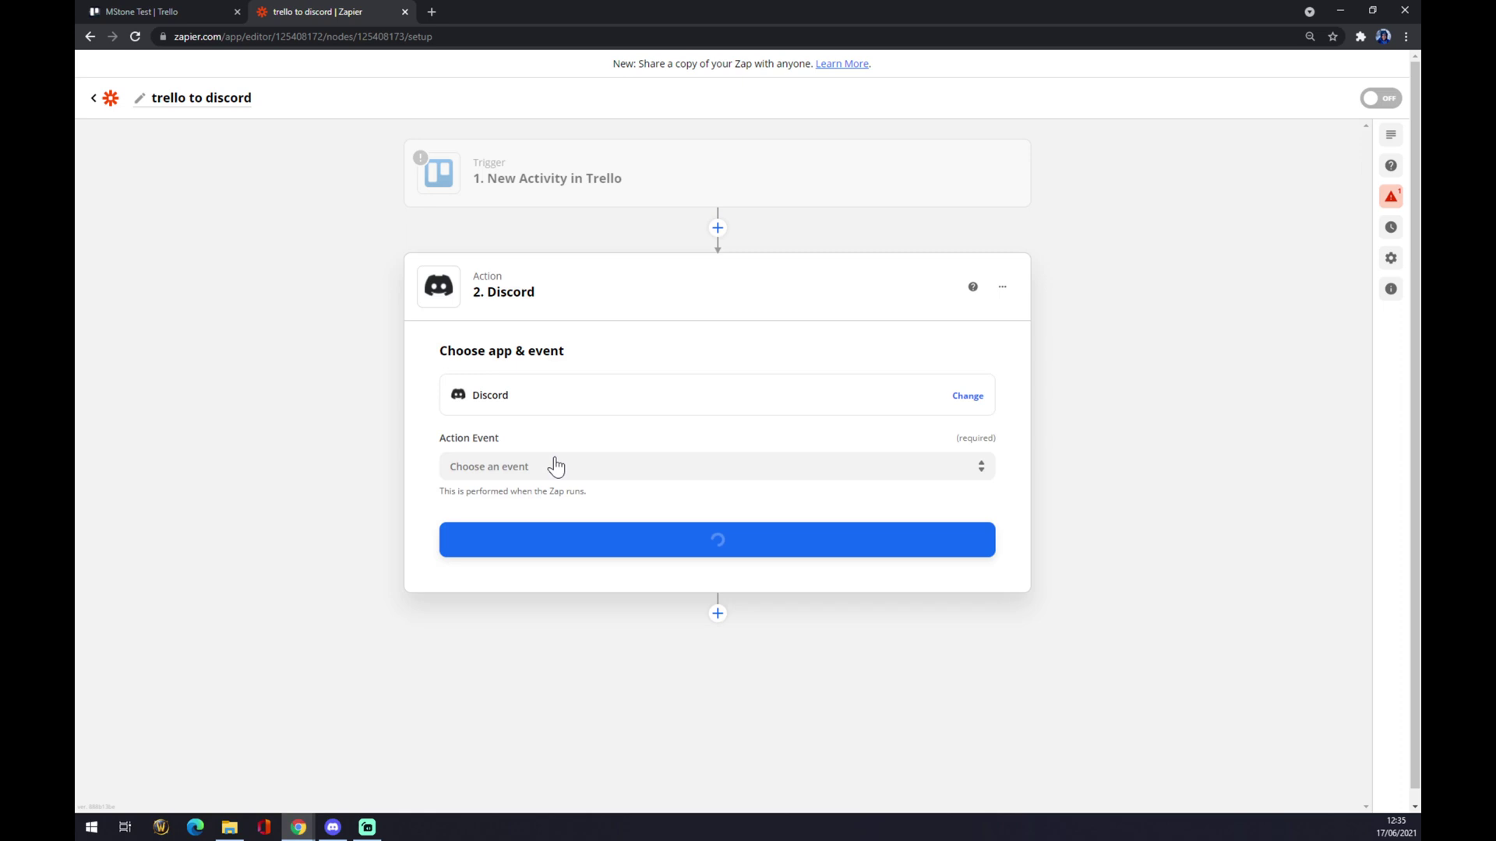
pyautogui.click(504, 466)
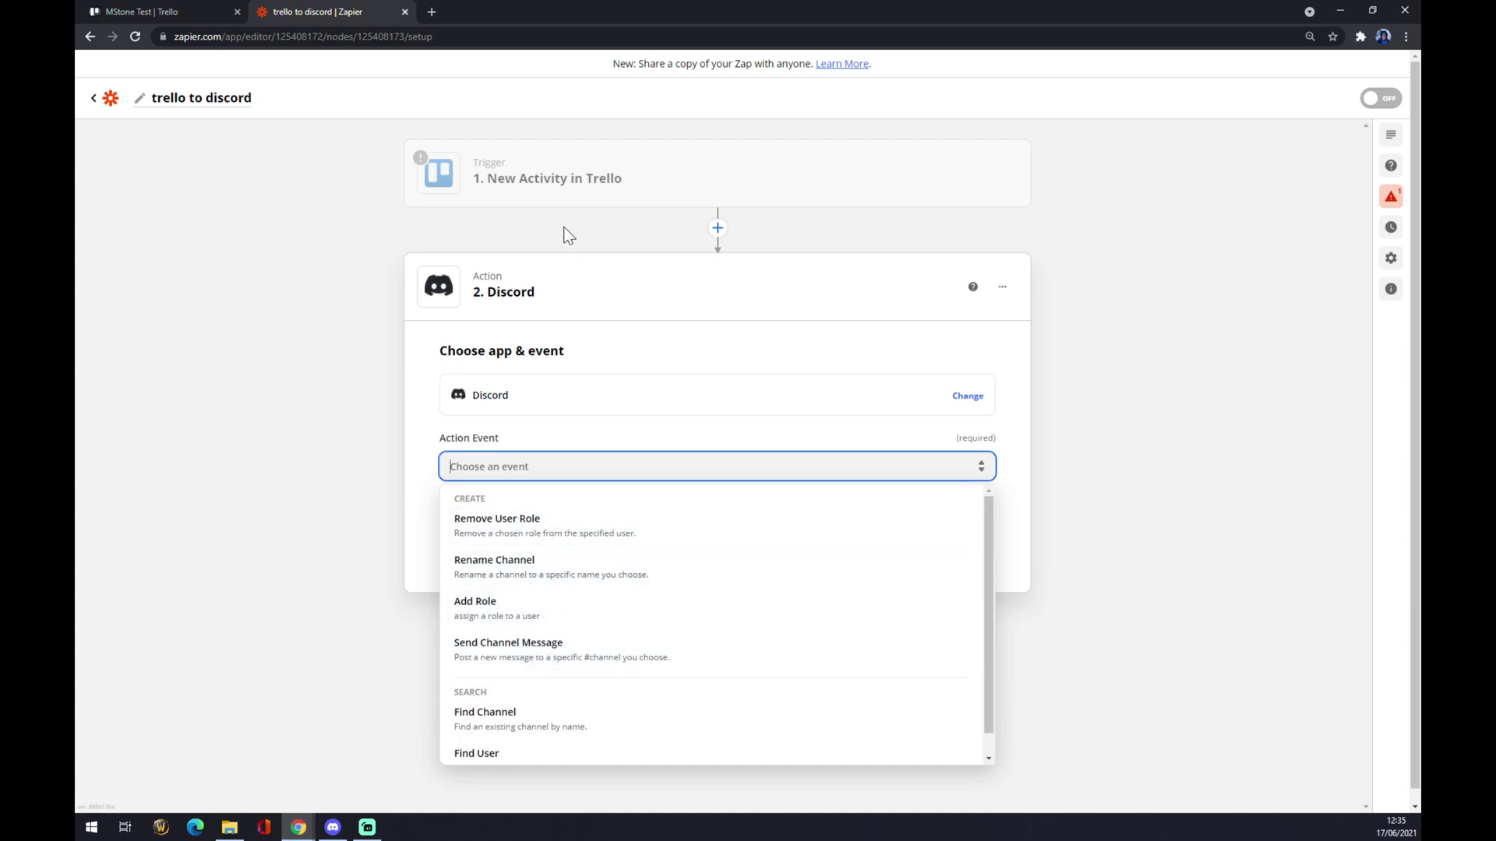
pyautogui.moveTo(549, 173)
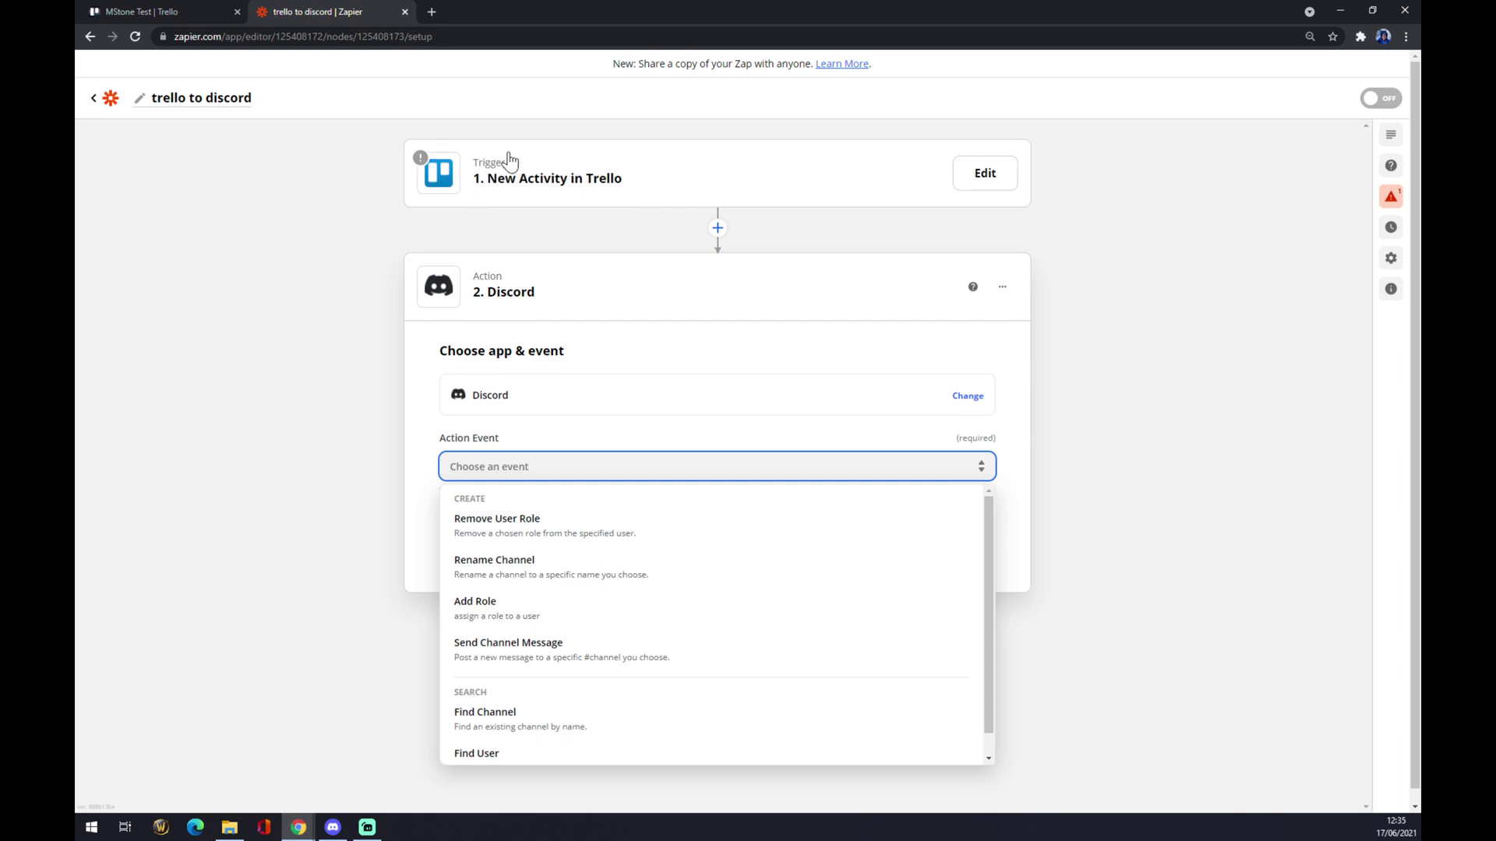
pyautogui.click(546, 656)
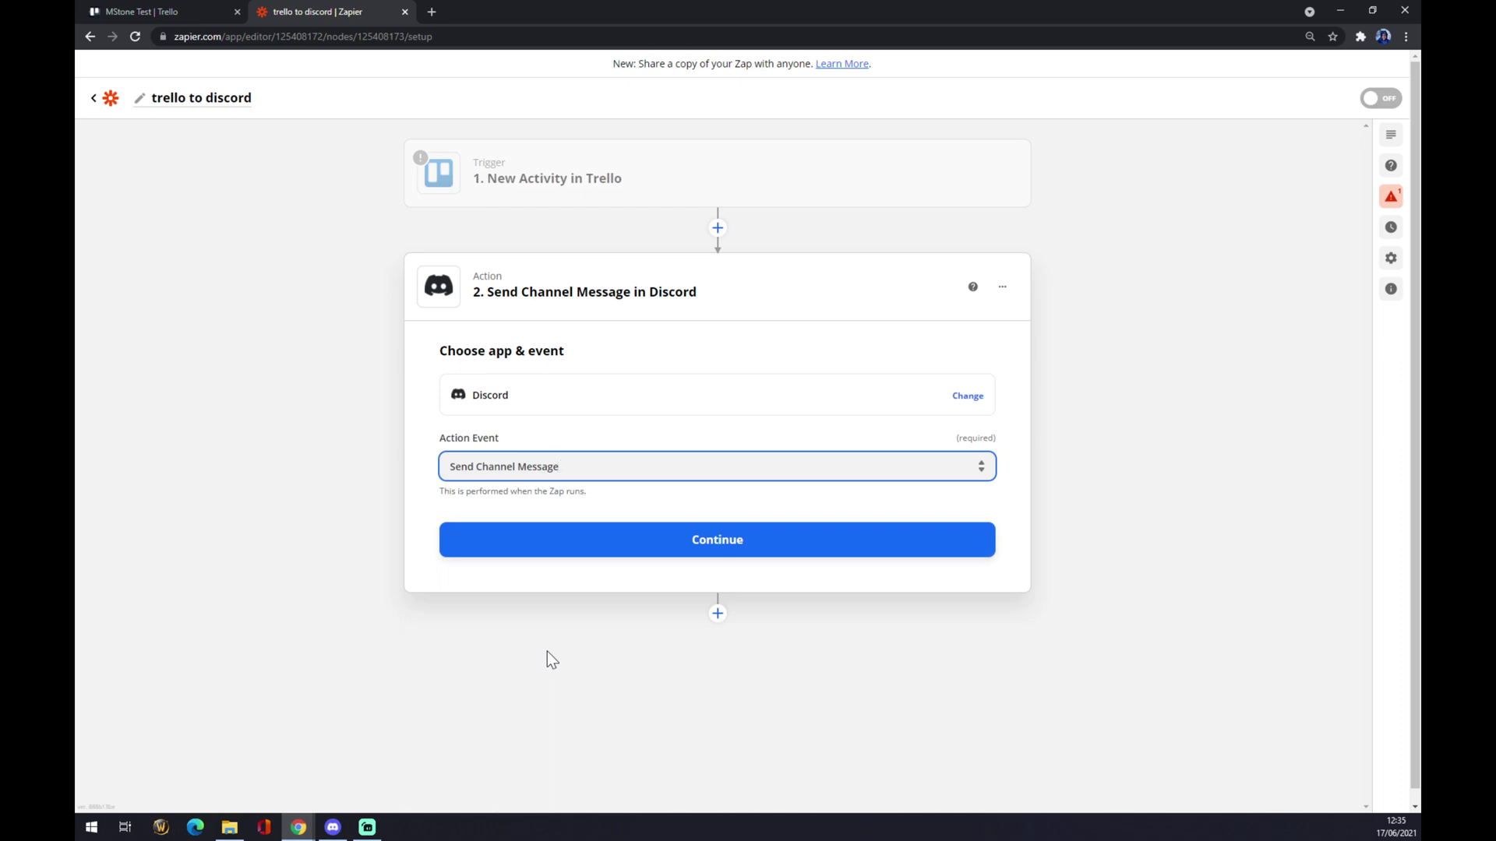
pyautogui.click(628, 549)
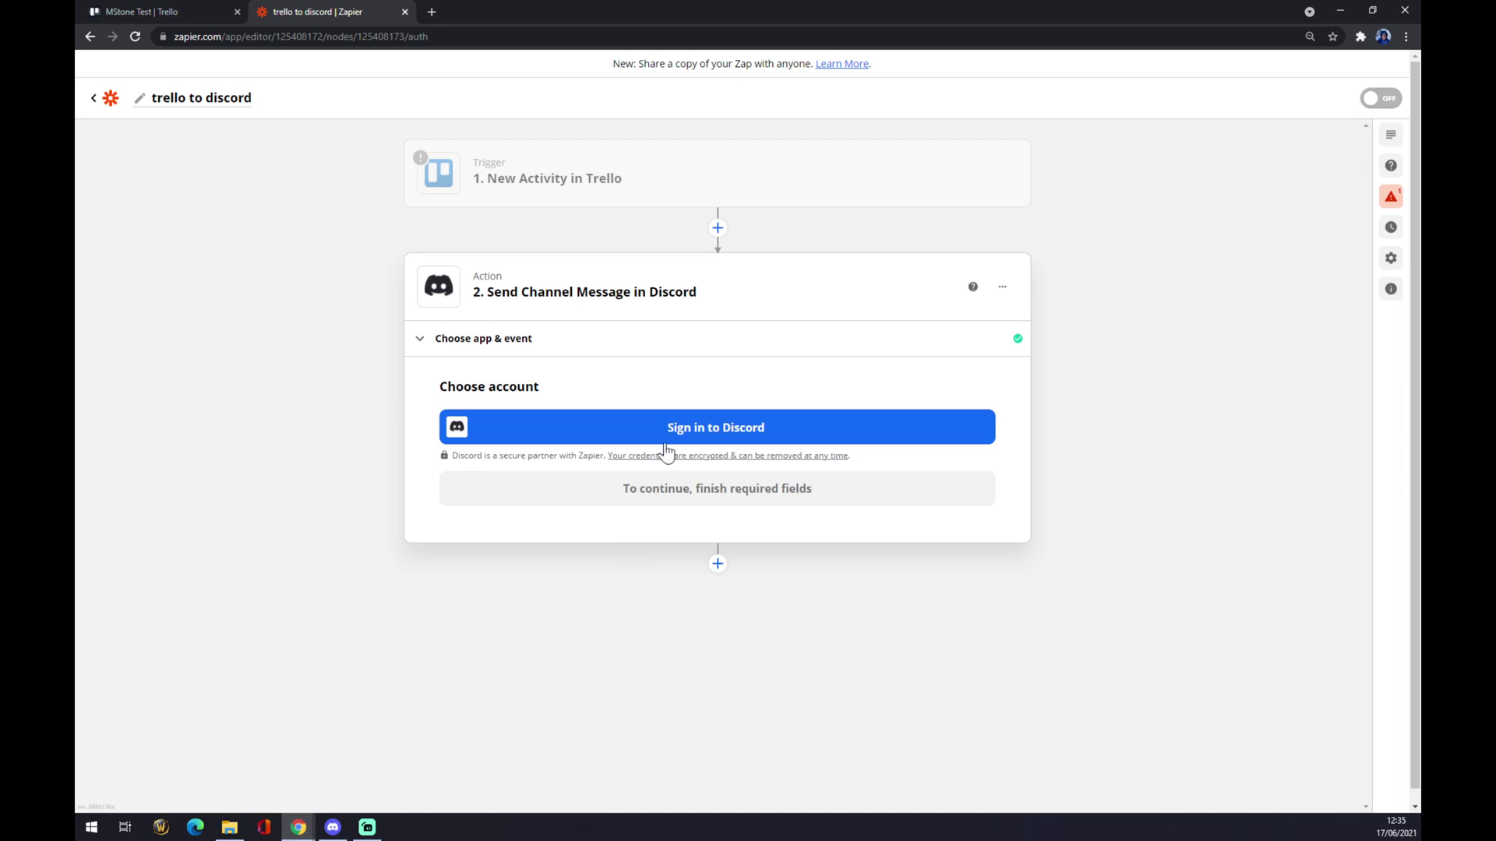